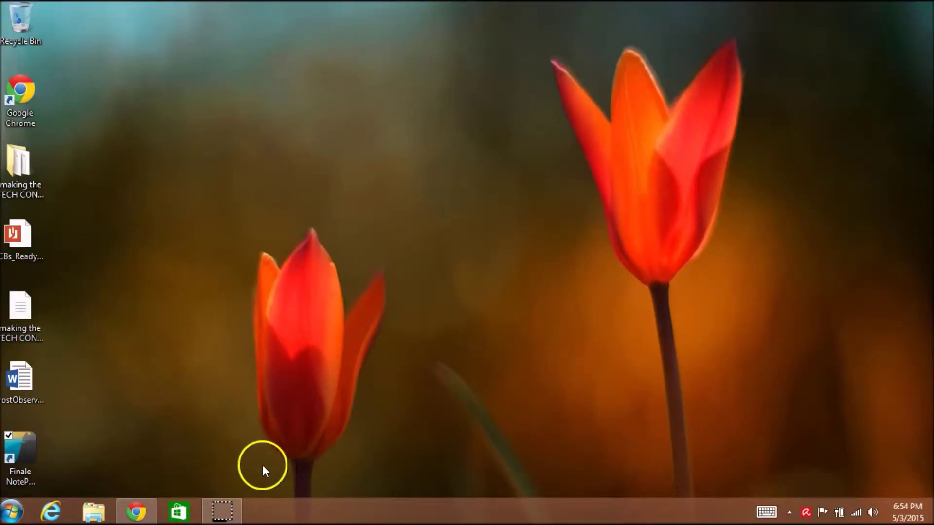
# Launch Finale NotePad 2012 and enter the composer's name followed by "'s Awesome Song" as the title, plus the composer's name
pyautogui.click(19, 445)
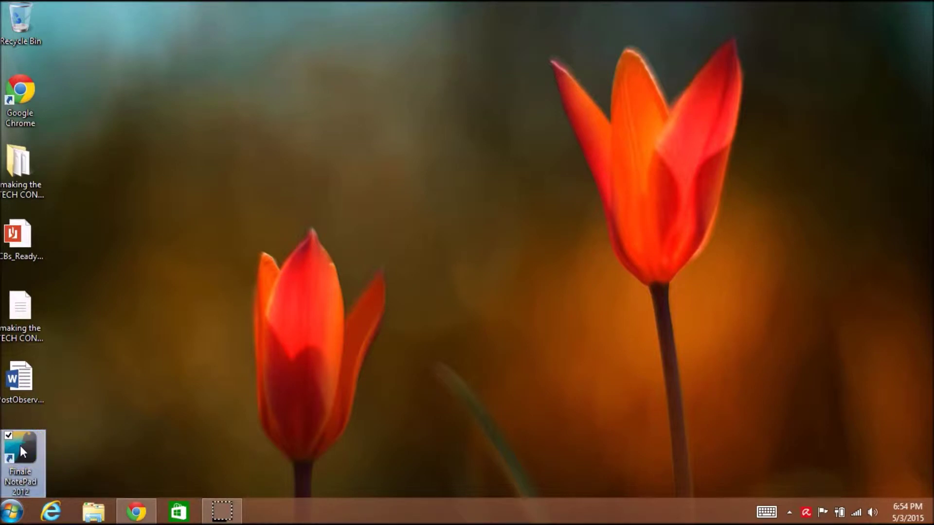
pyautogui.doubleClick(19, 446)
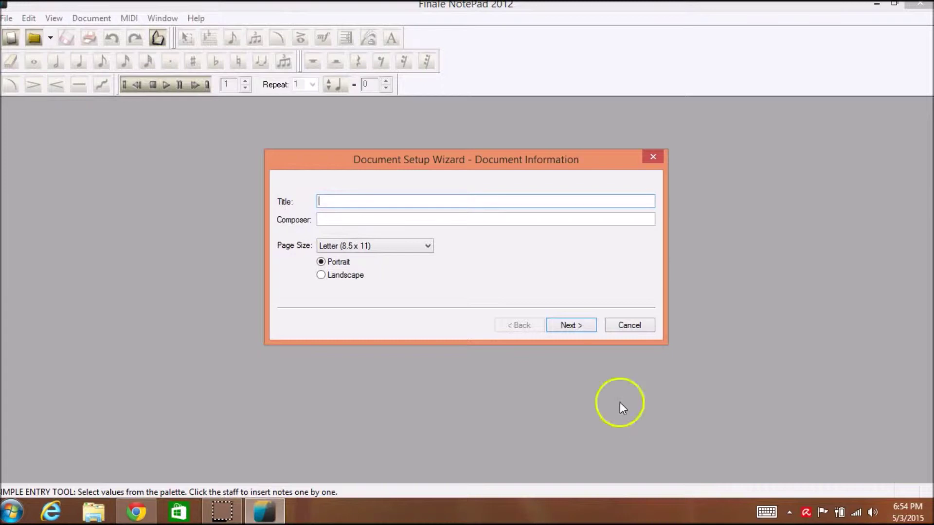
pyautogui.click(543, 199)
pyautogui.write("Mrs. Liddle'")
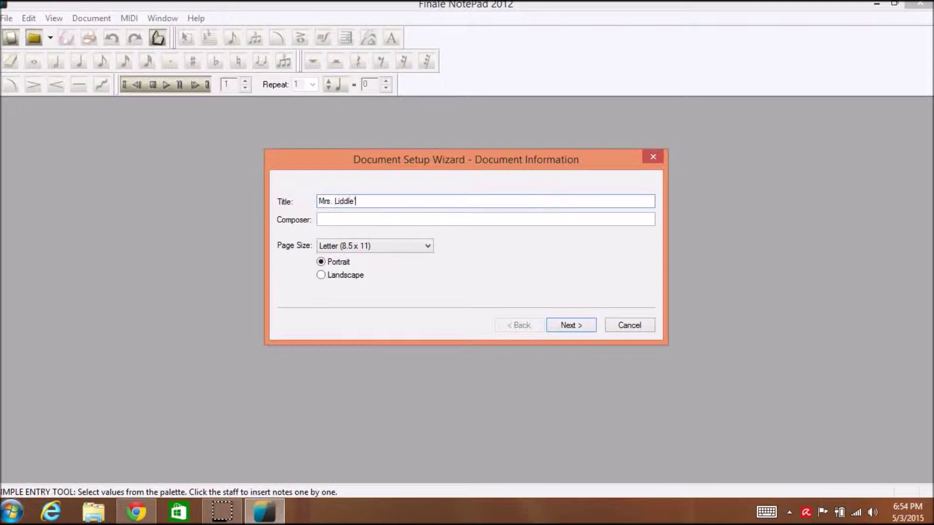
pyautogui.write('s Awesome Song')
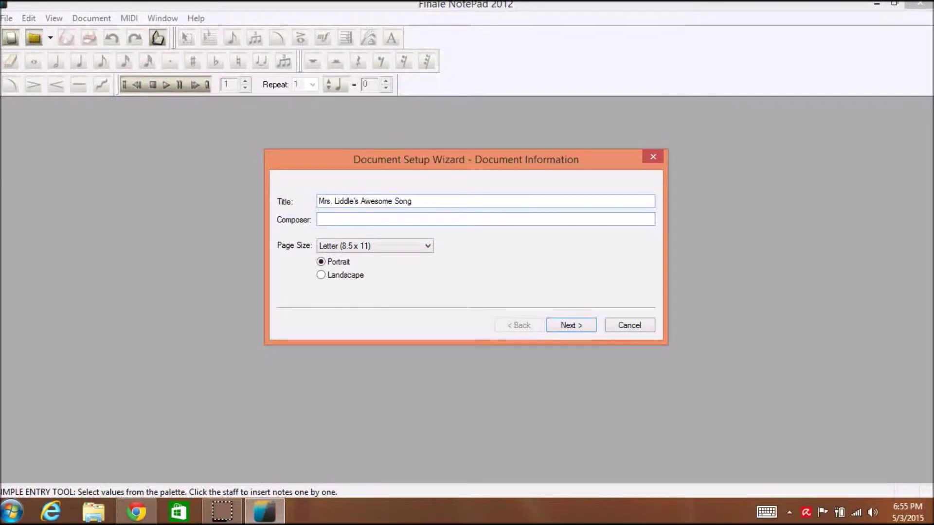
pyautogui.write('Mrs. Liddle')
pyautogui.click(567, 327)
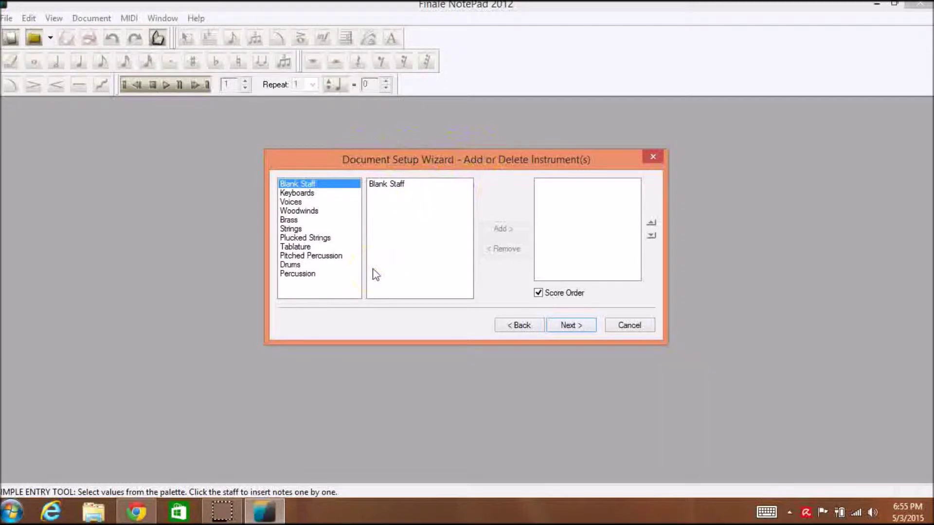
# Add a Soprano Recorder from the Woodwinds as the score's only instrument and continue to the score settings
pyautogui.click(310, 212)
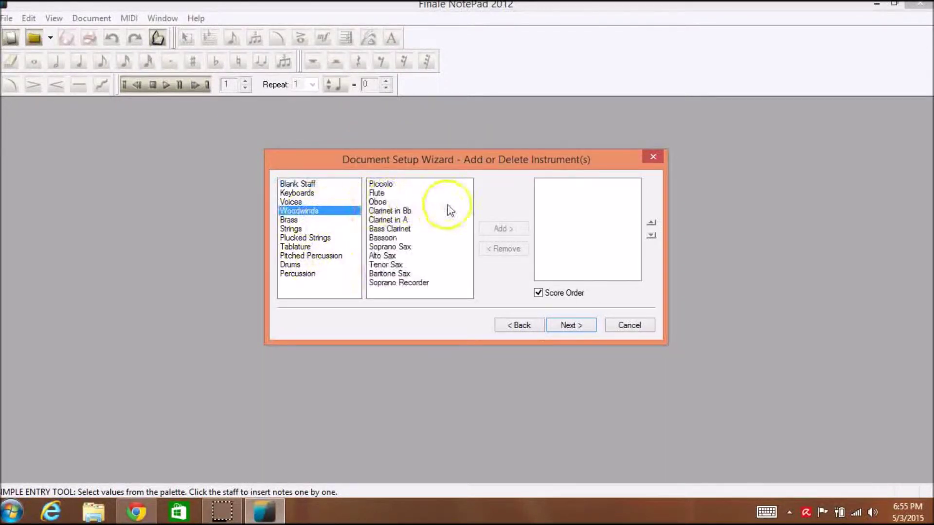
pyautogui.click(410, 285)
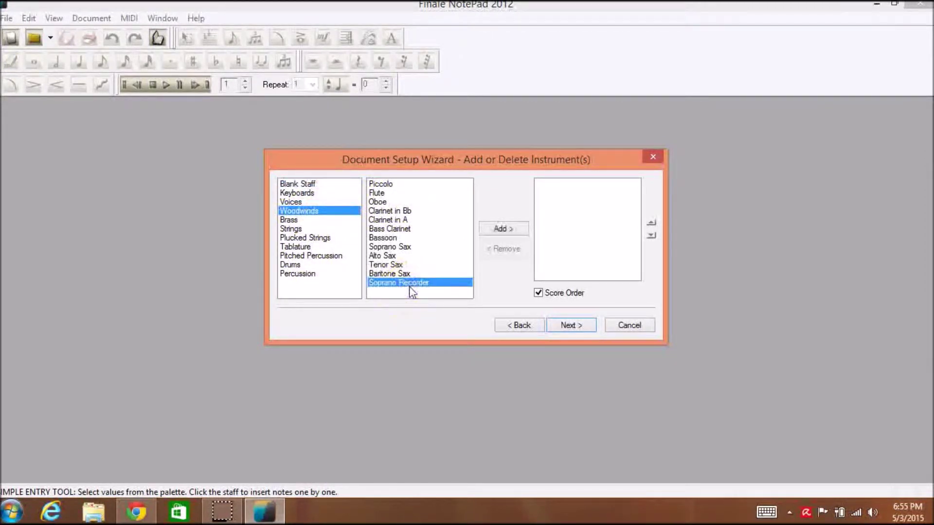
pyautogui.click(502, 229)
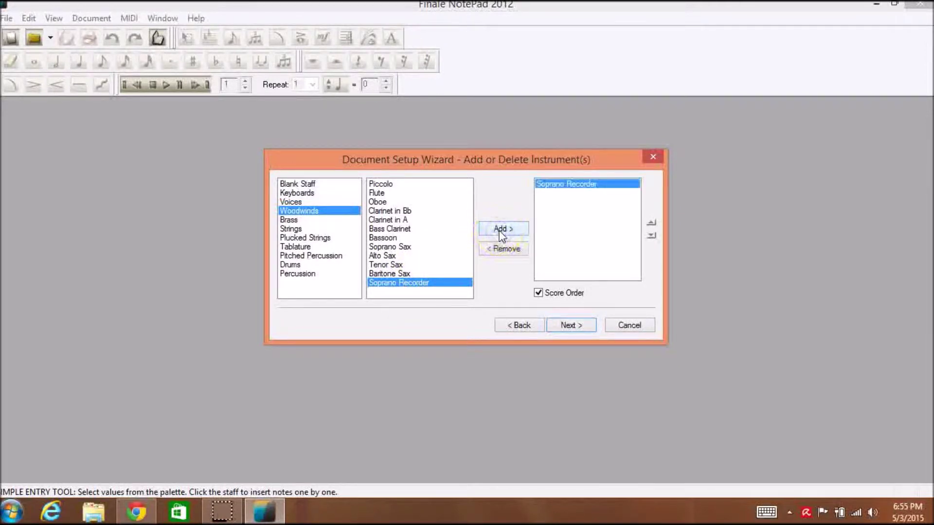
pyautogui.click(571, 329)
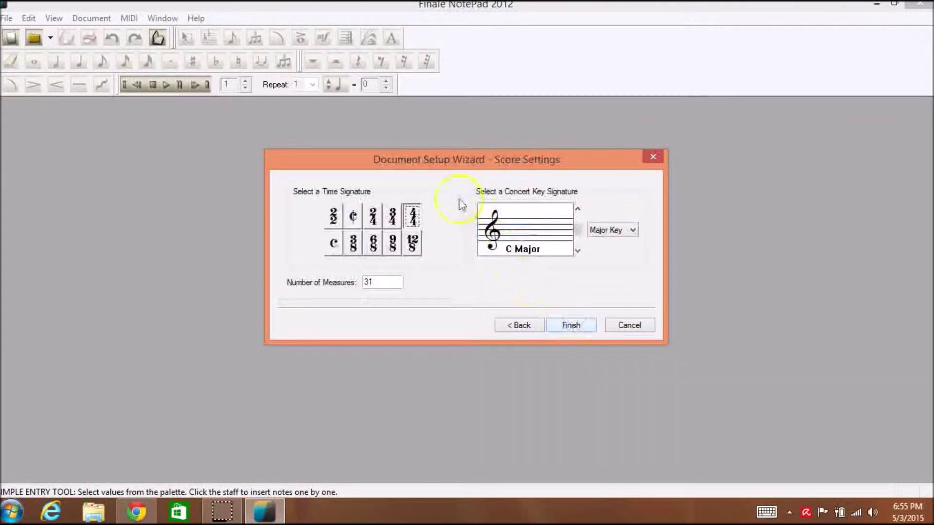
# Choose a 4/4 time signature, set the number of measures to 16, and create the score
pyautogui.click(413, 222)
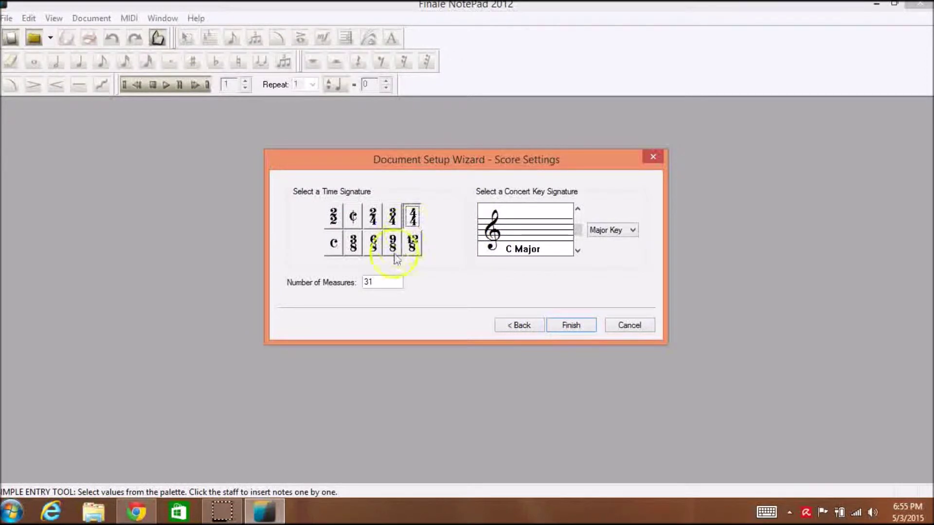
pyautogui.doubleClick(382, 285)
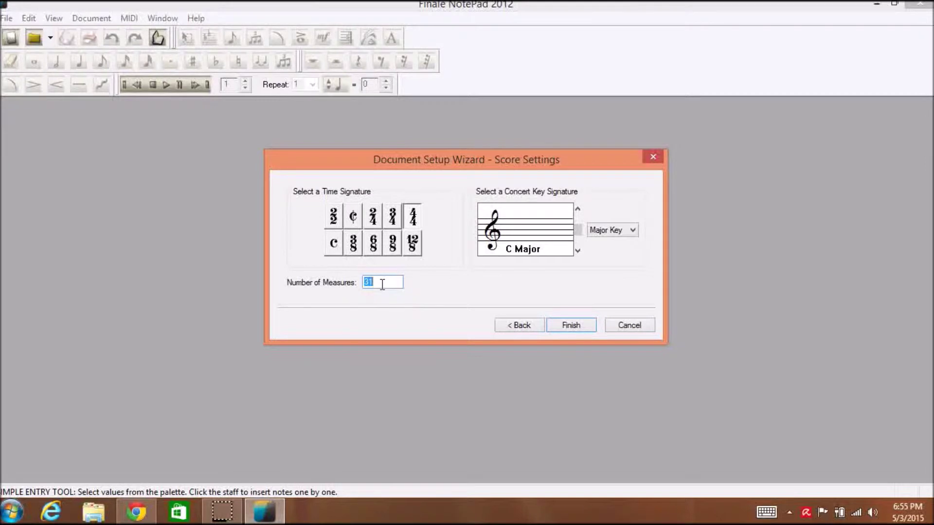
pyautogui.write('16')
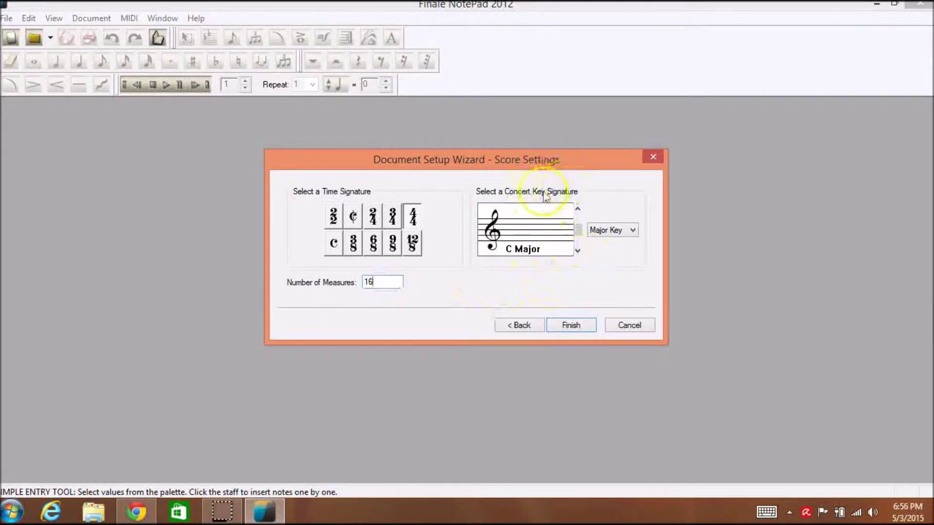
pyautogui.click(560, 331)
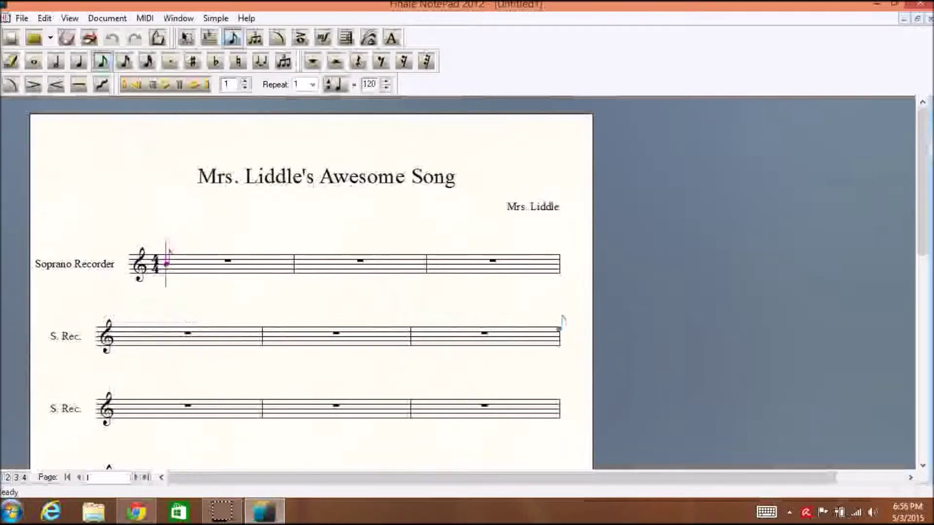
# Place quarter notes B, C and D on the first three beats of the first Soprano Recorder measure
pyautogui.scroll(-5, 371, 268)
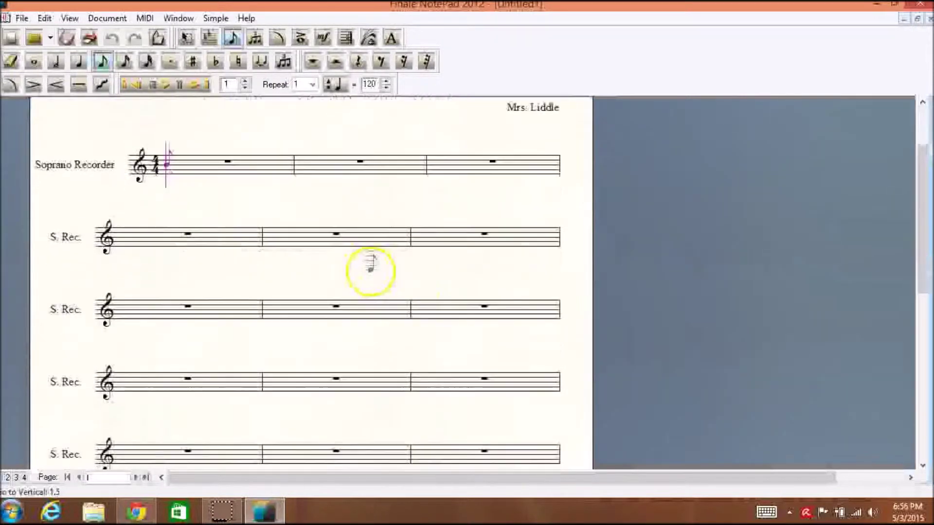
pyautogui.scroll(6, 371, 271)
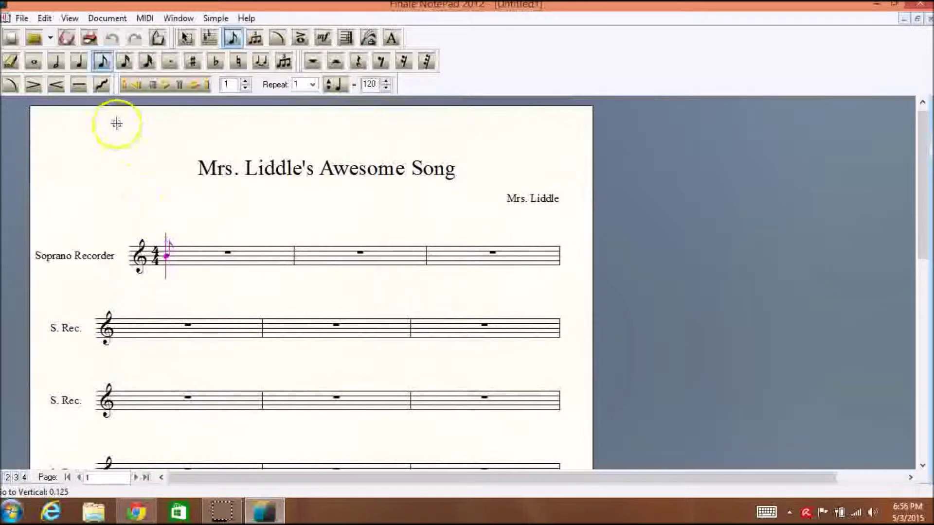
pyautogui.click(16, 64)
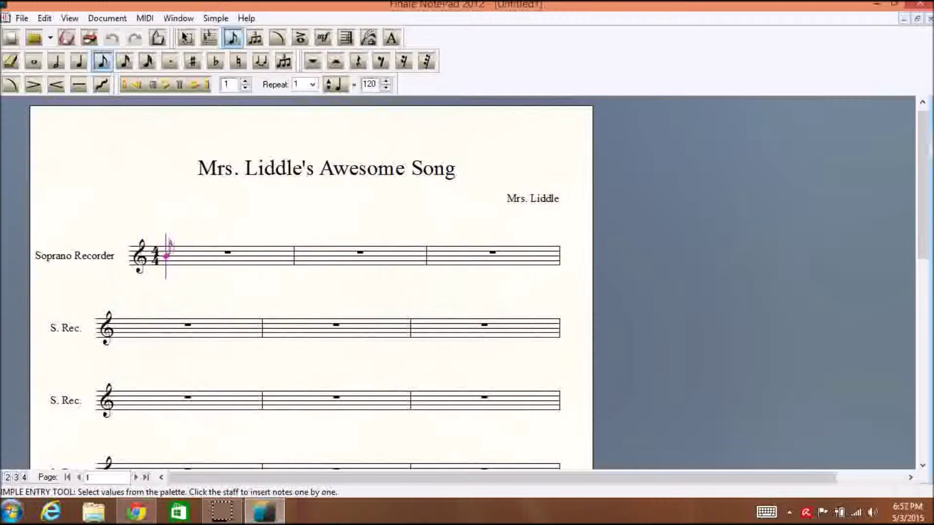
pyautogui.click(83, 64)
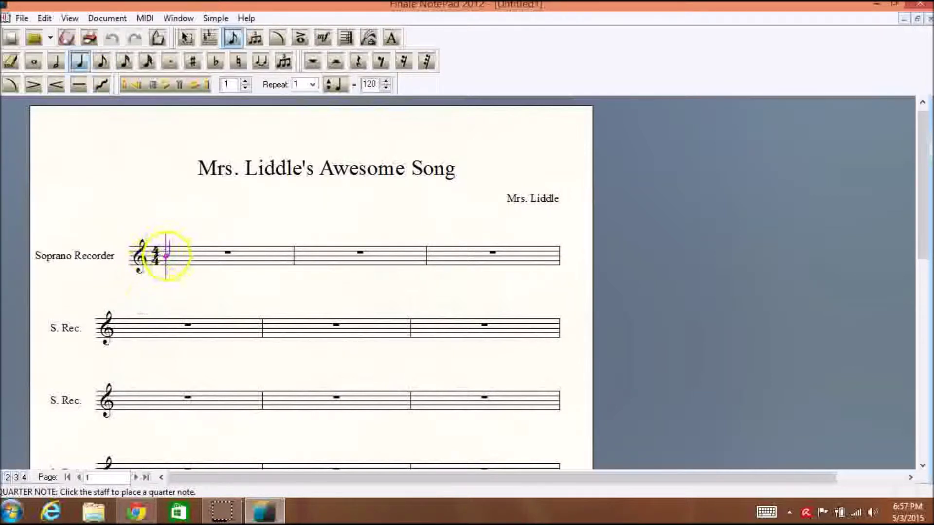
pyautogui.click(166, 255)
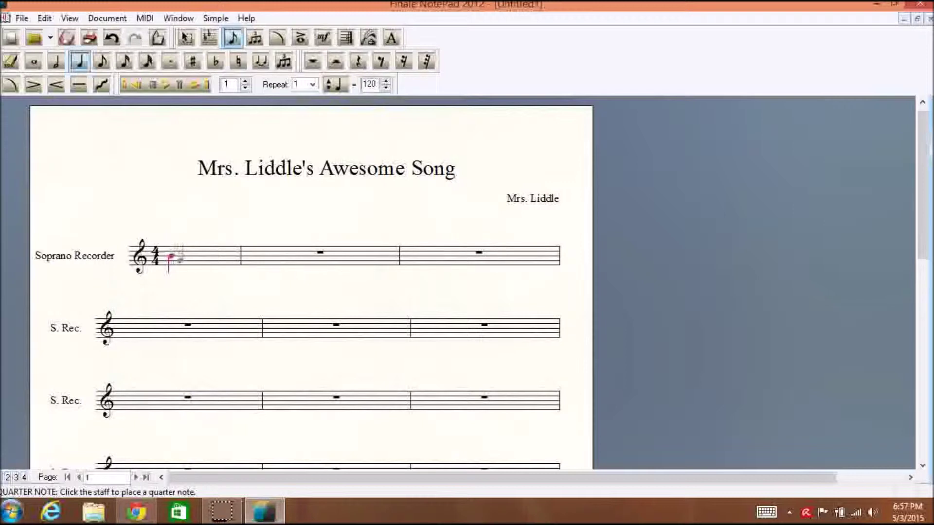
pyautogui.click(177, 252)
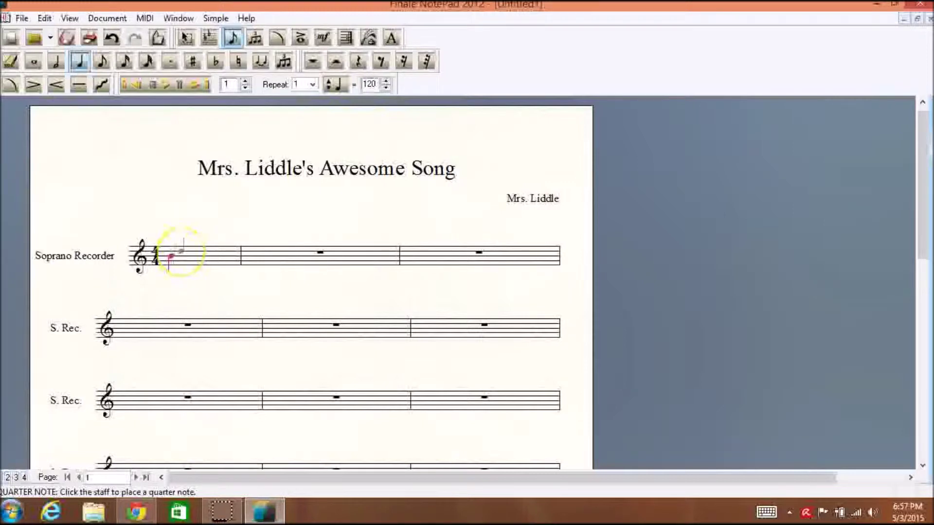
pyautogui.click(182, 253)
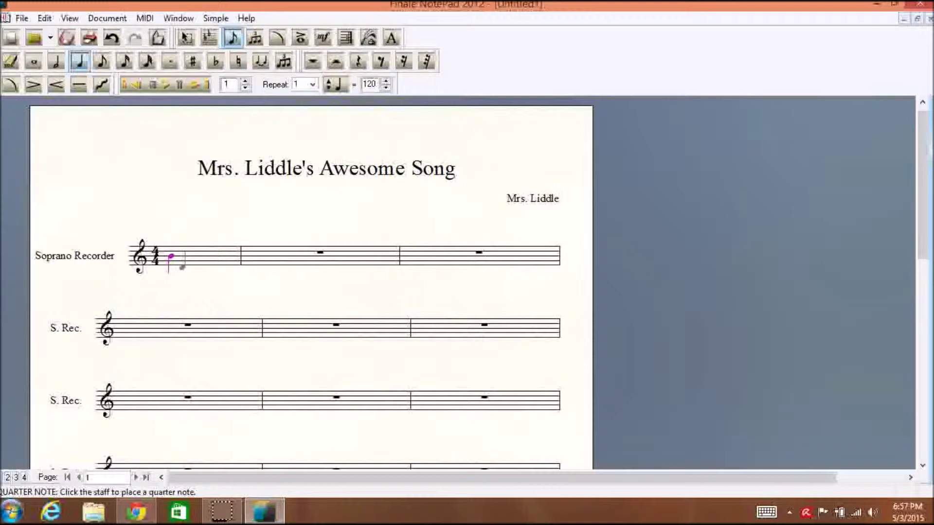
pyautogui.click(169, 252)
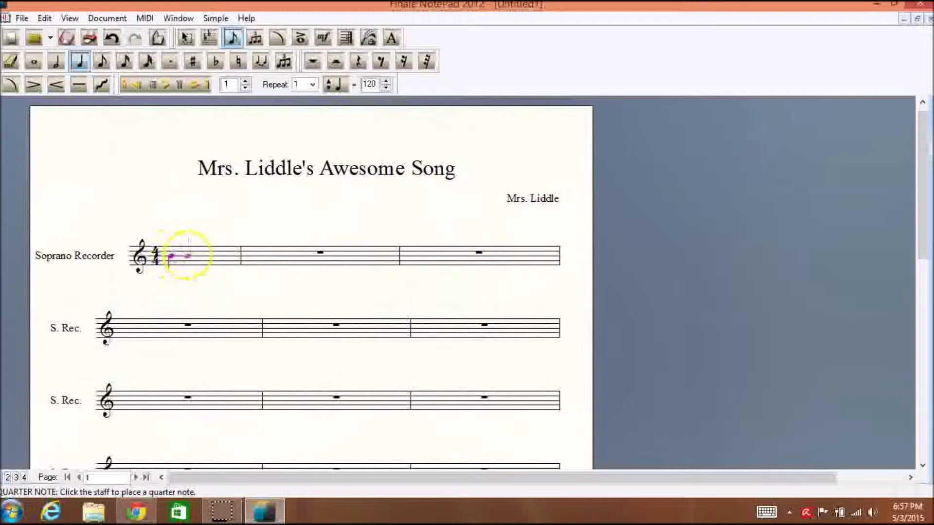
pyautogui.click(190, 253)
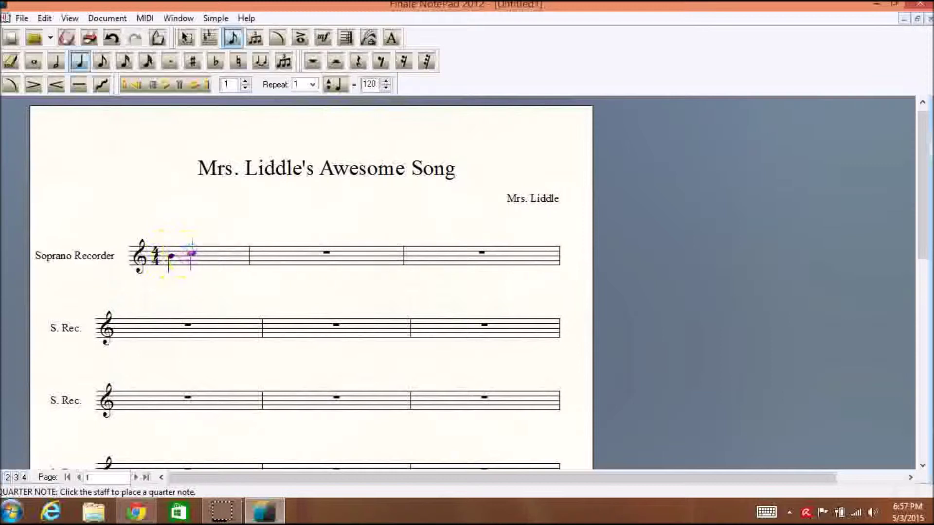
pyautogui.click(218, 250)
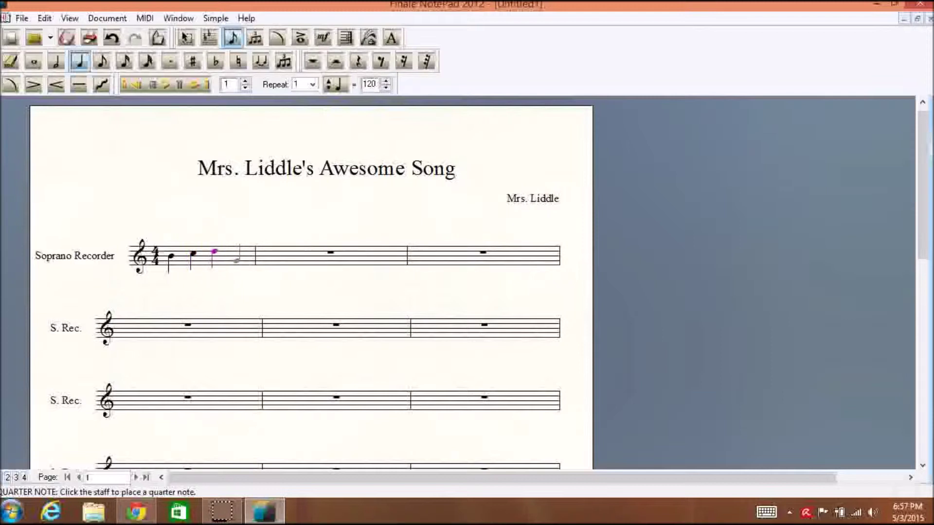
pyautogui.click(237, 259)
# Place two eighth notes on G in the fourth beat of the first measure
pyautogui.click(101, 63)
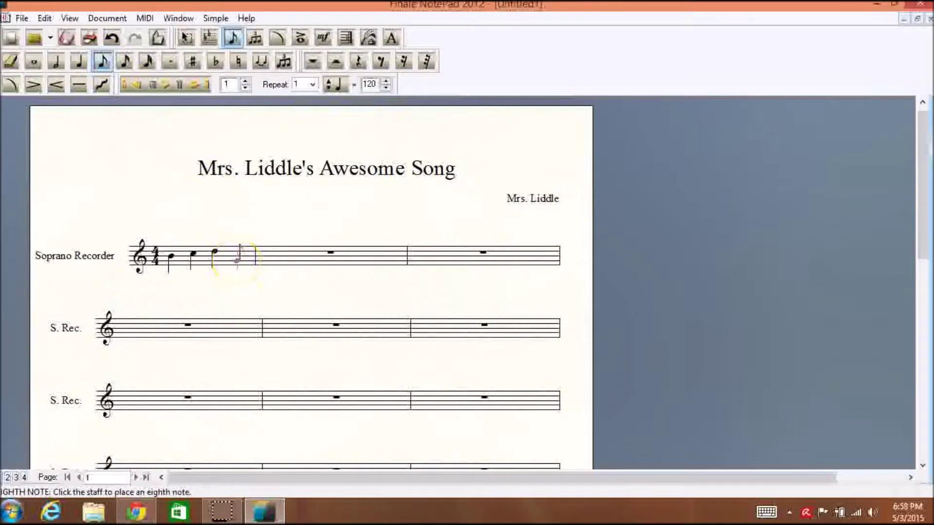
pyautogui.click(238, 258)
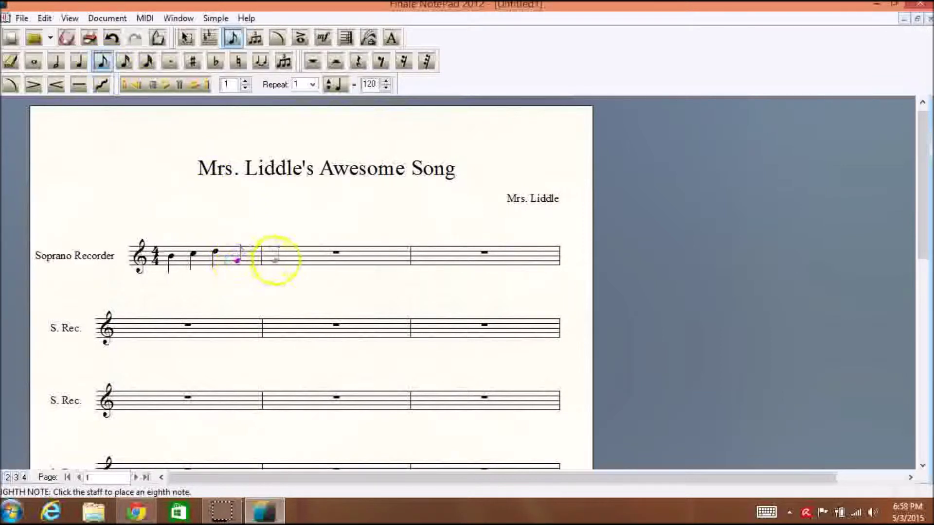
pyautogui.click(251, 259)
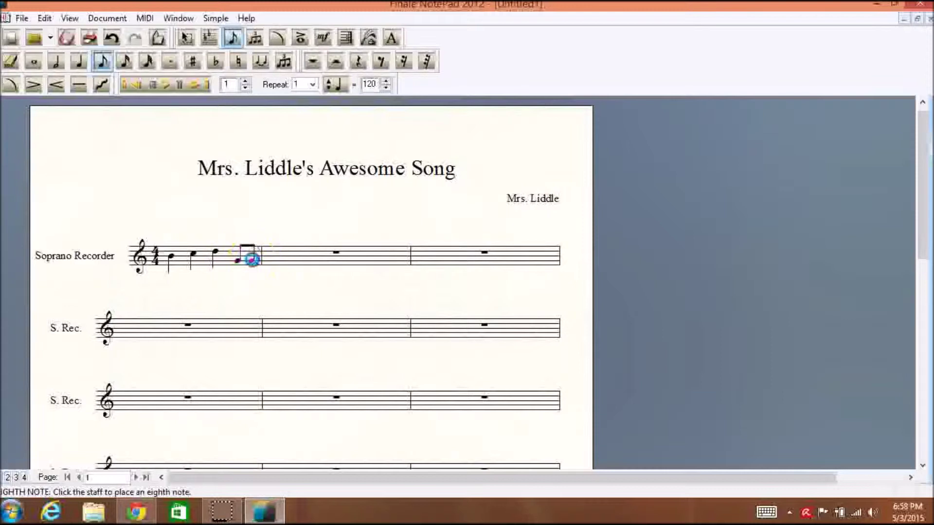
pyautogui.click(247, 286)
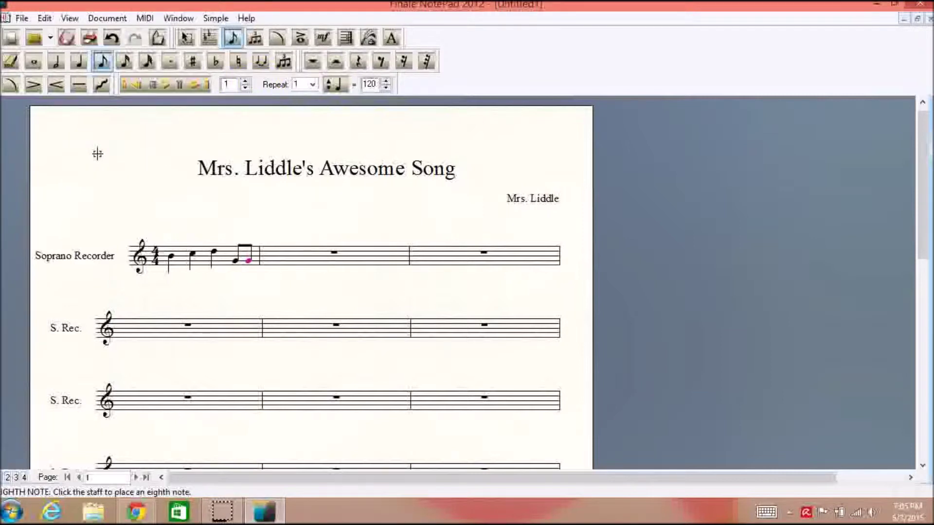
# Erase the two eighth notes at the end of the first measure
pyautogui.click(11, 62)
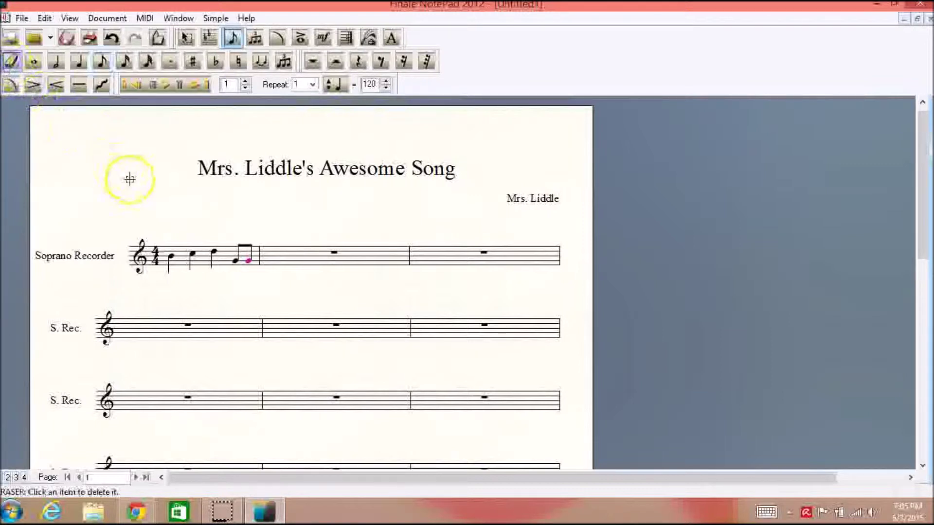
pyautogui.click(102, 62)
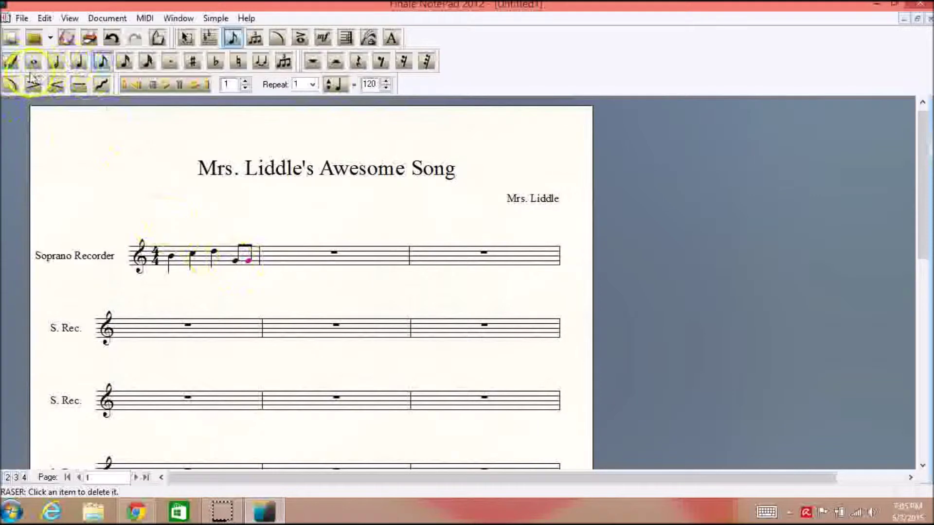
pyautogui.click(13, 63)
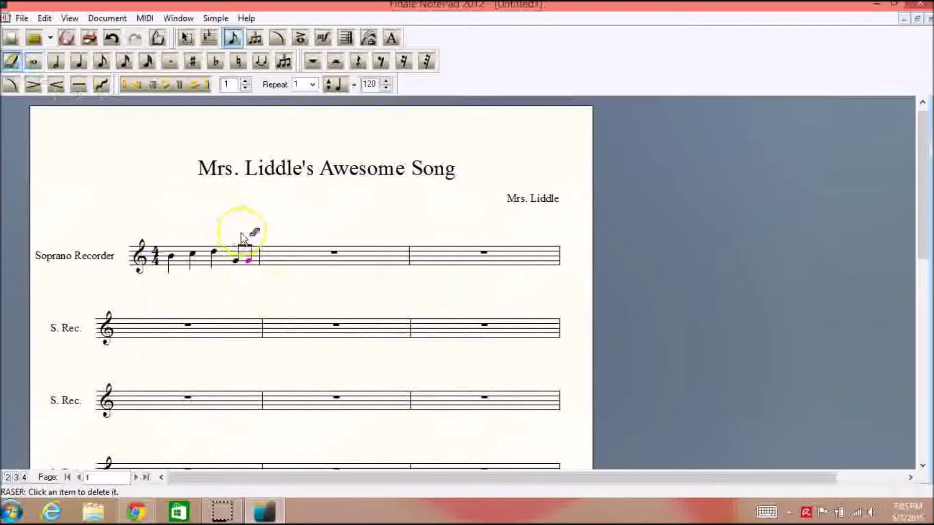
pyautogui.click(248, 261)
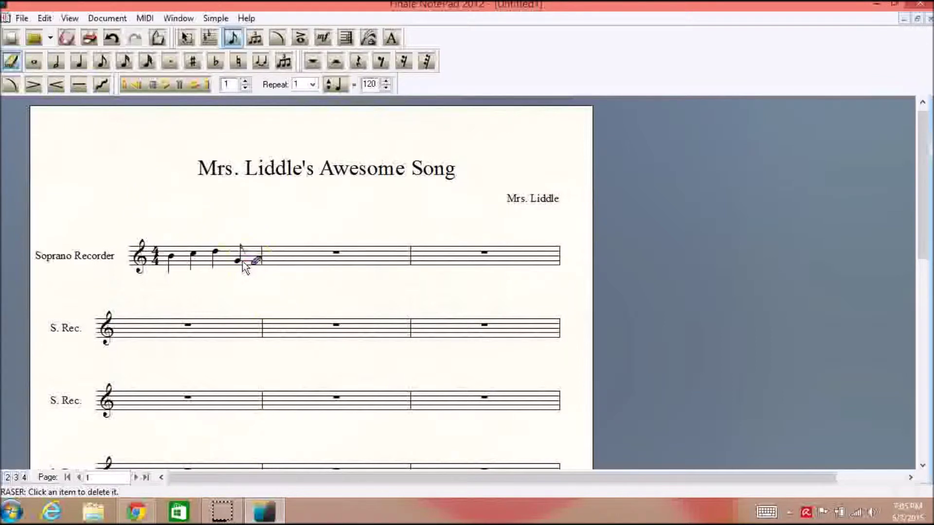
pyautogui.click(240, 261)
pyautogui.click(224, 227)
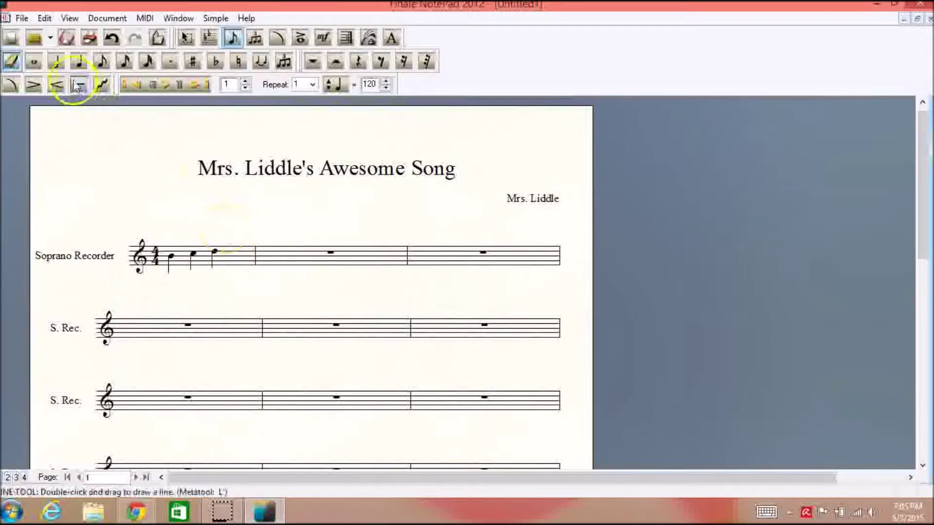
# Place a quarter note on G in the fourth beat of the first measure
pyautogui.click(64, 66)
pyautogui.click(78, 62)
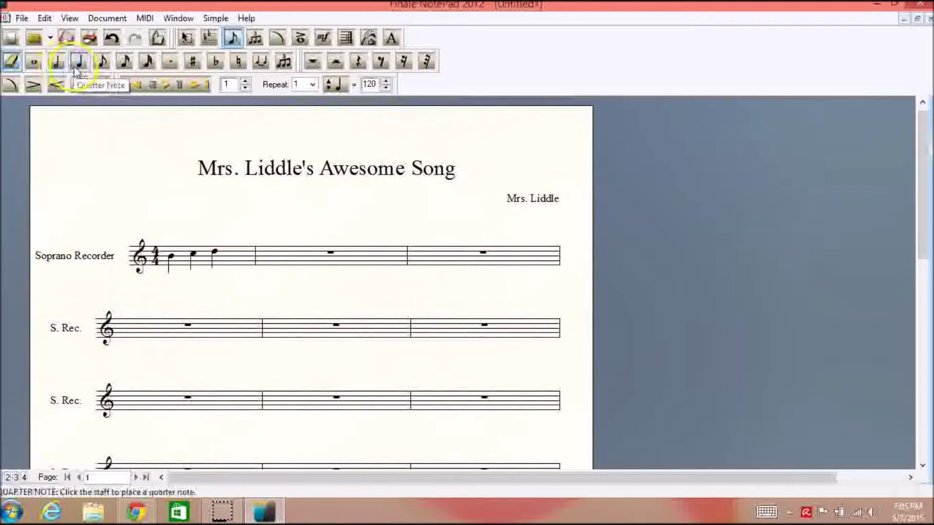
pyautogui.click(238, 258)
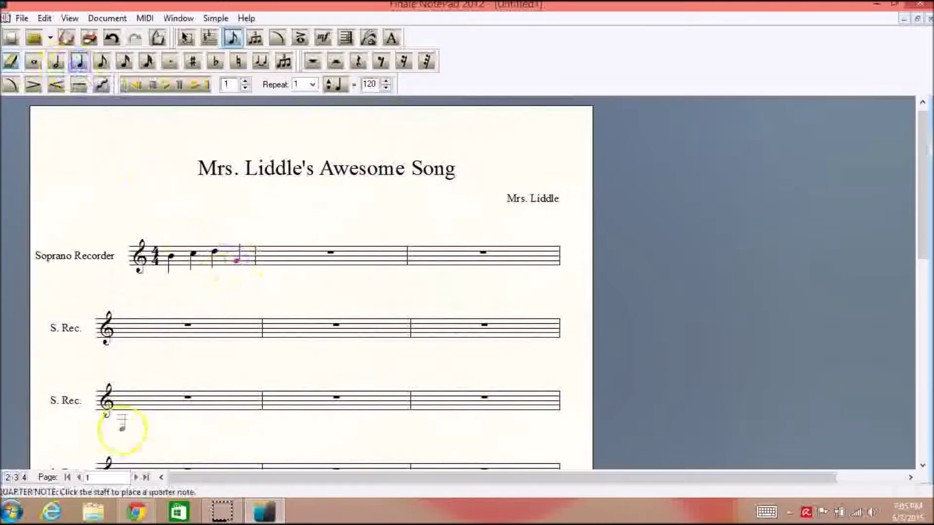
pyautogui.hotkey('ctrl', 'alt', 'e')
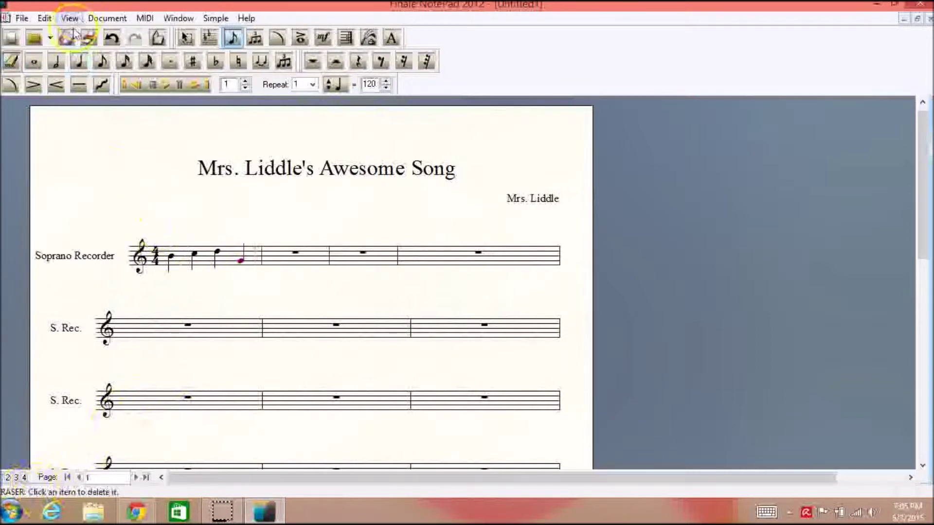
# Place quarter notes A, B, C and B on the four beats of the second Soprano Recorder measure
pyautogui.click(80, 61)
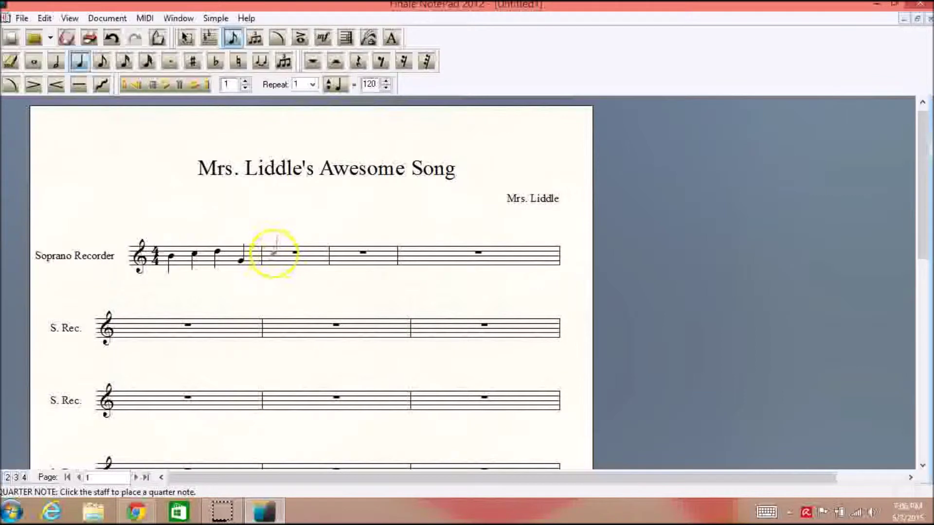
pyautogui.click(274, 254)
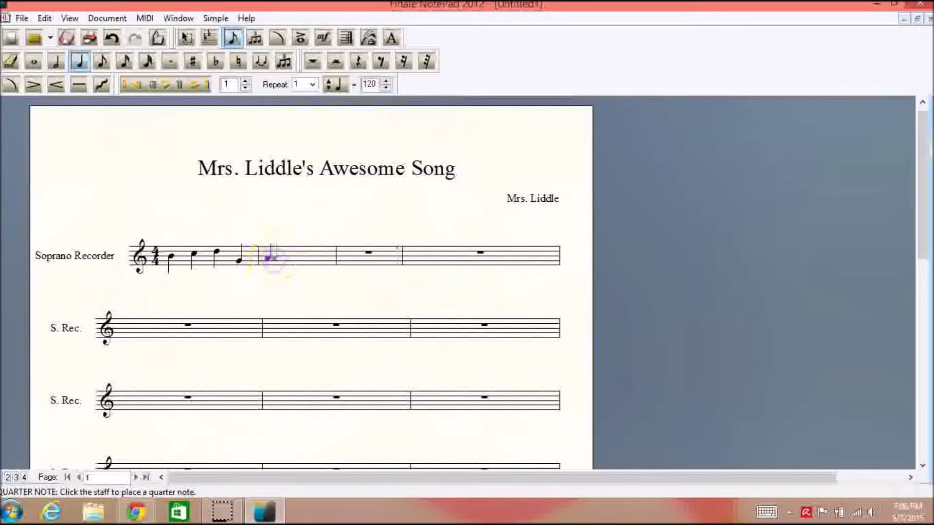
pyautogui.click(288, 255)
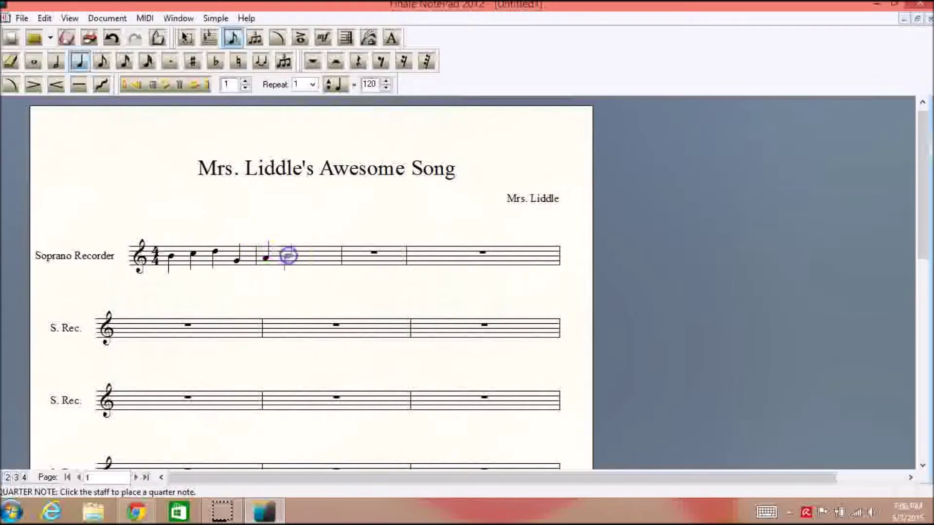
pyautogui.click(304, 254)
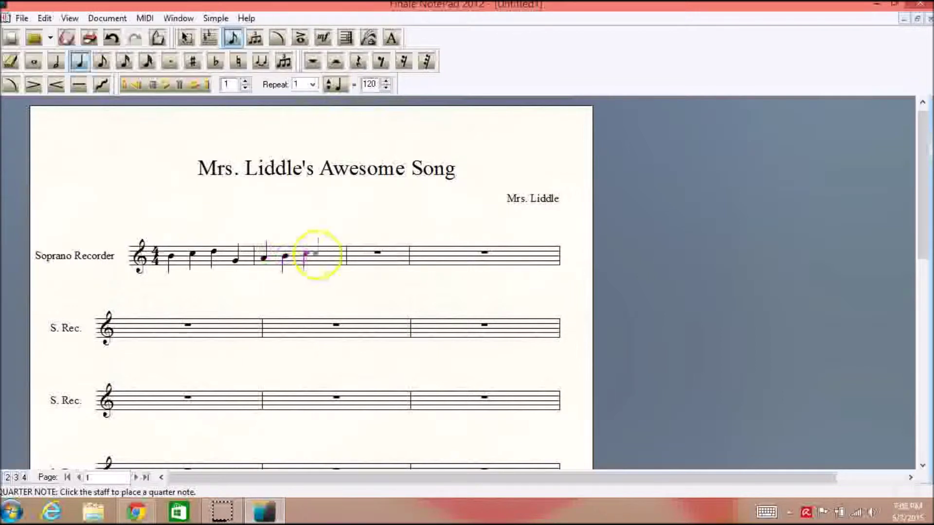
pyautogui.click(325, 255)
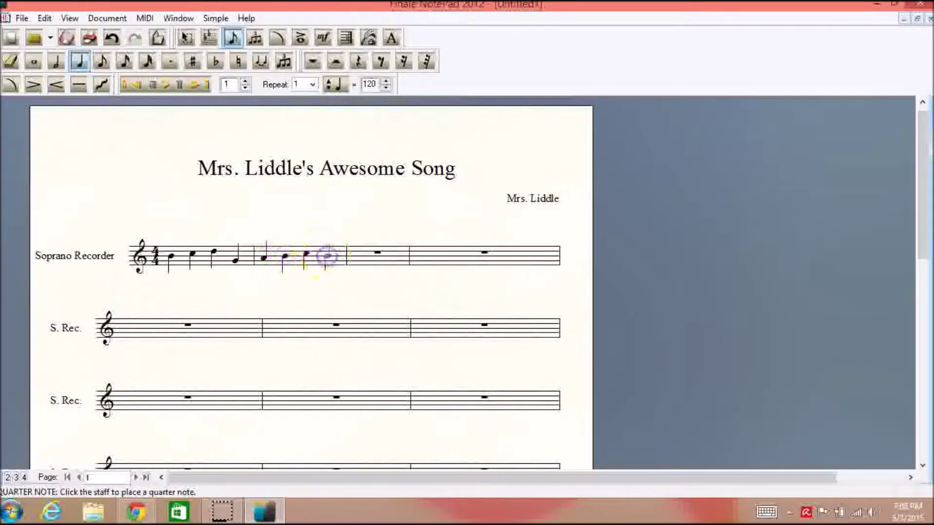
pyautogui.click(327, 255)
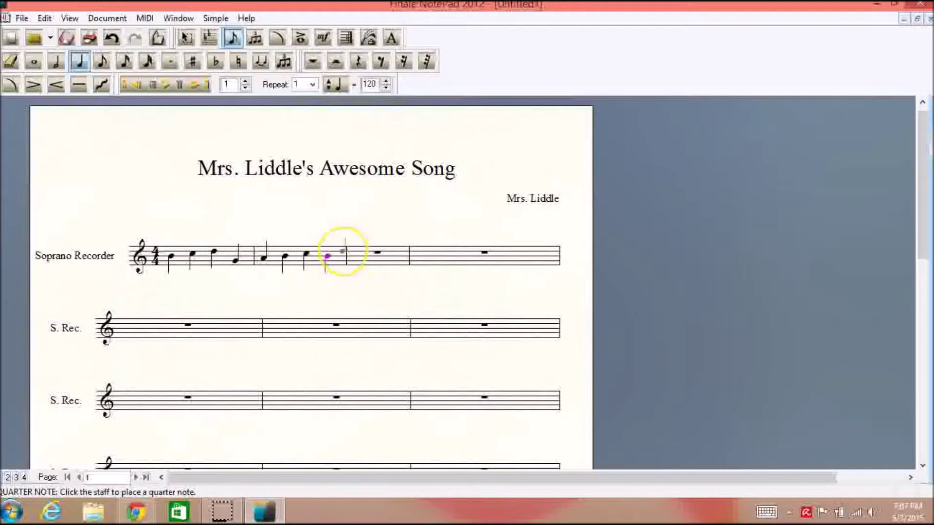
# Change the pitch of the fourth-beat quarter note in the second measure to A
pyautogui.click(330, 256)
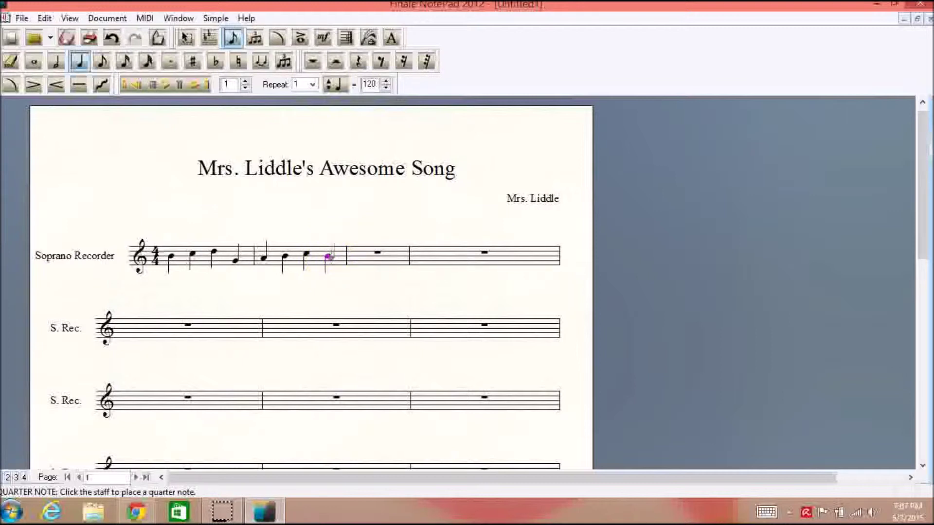
pyautogui.click(329, 257)
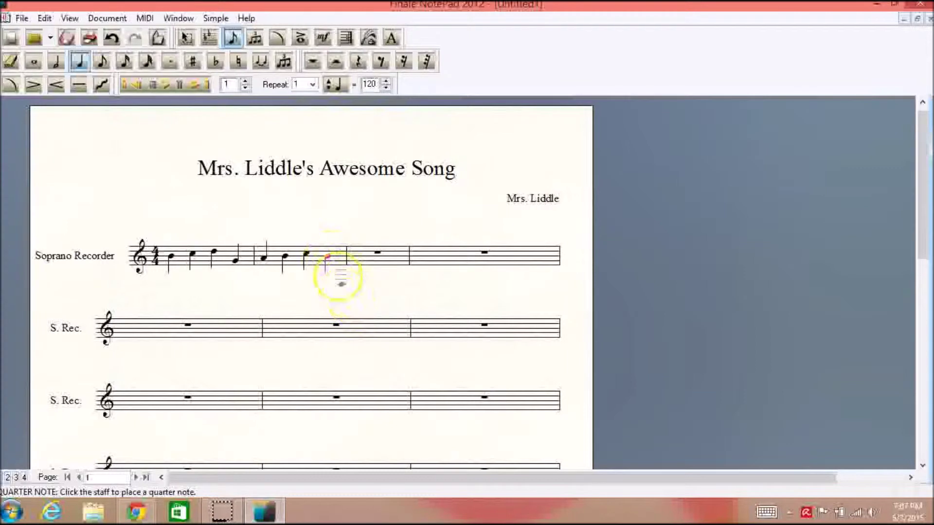
pyautogui.click(327, 257)
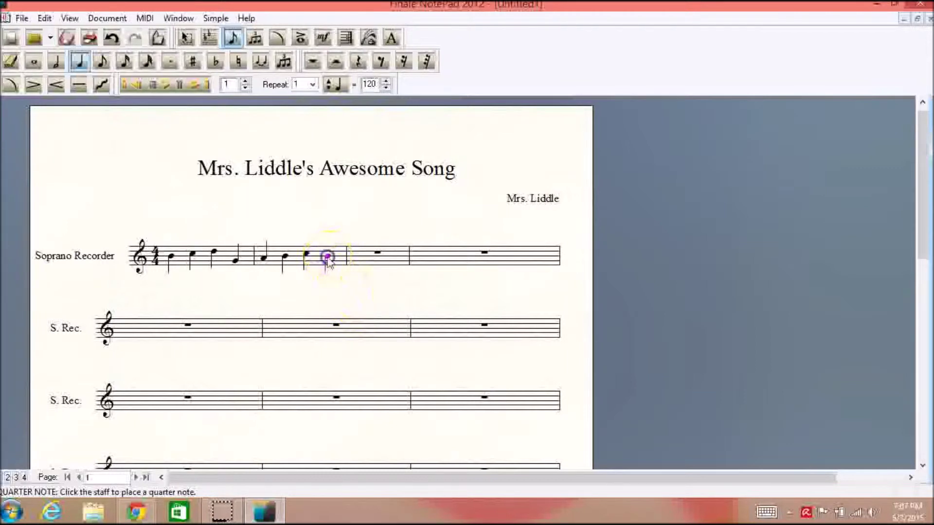
pyautogui.moveTo(326, 257); pyautogui.dragTo(327, 258)
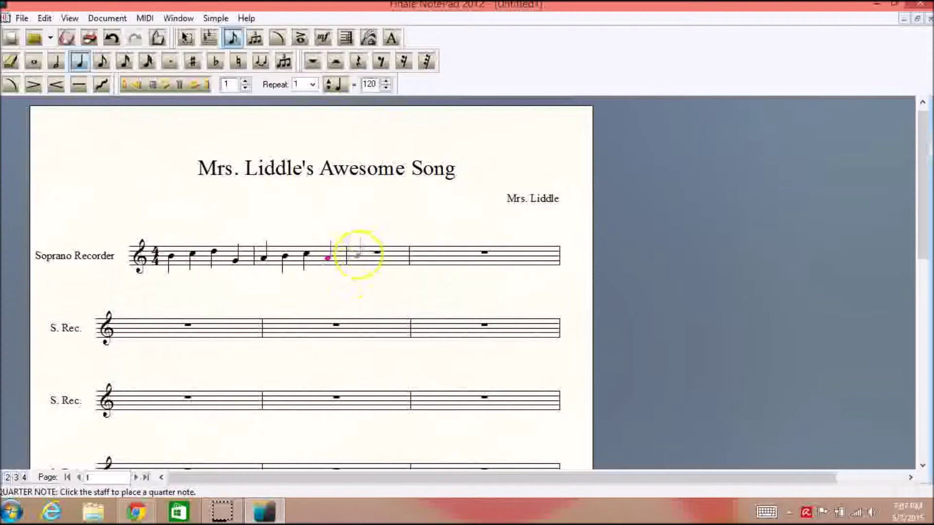
# Place quarter notes B and C followed by a half note D in the third measure
pyautogui.click(358, 255)
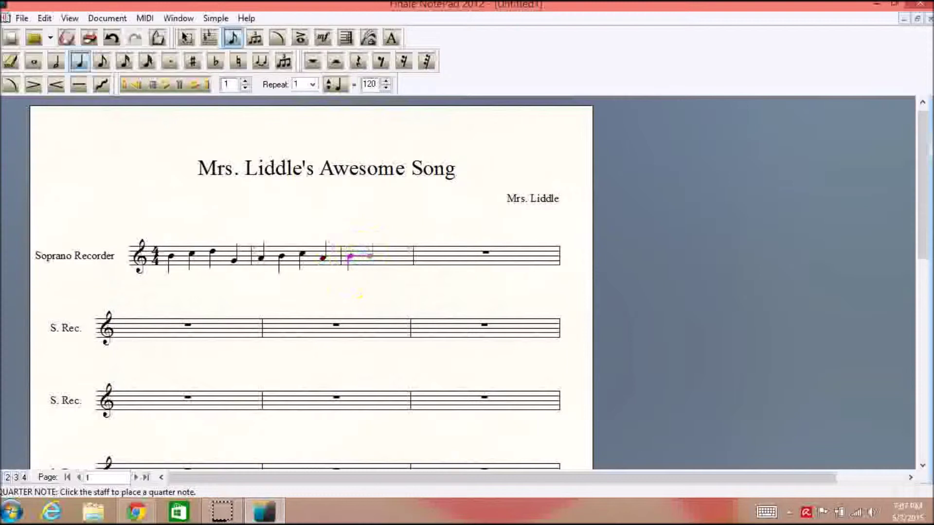
pyautogui.click(368, 253)
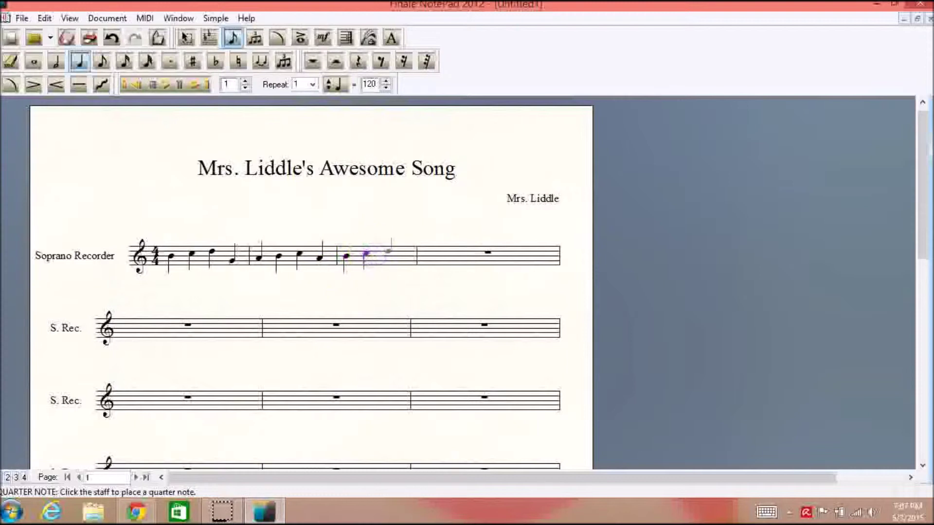
pyautogui.click(385, 251)
pyautogui.click(58, 62)
pyautogui.click(384, 252)
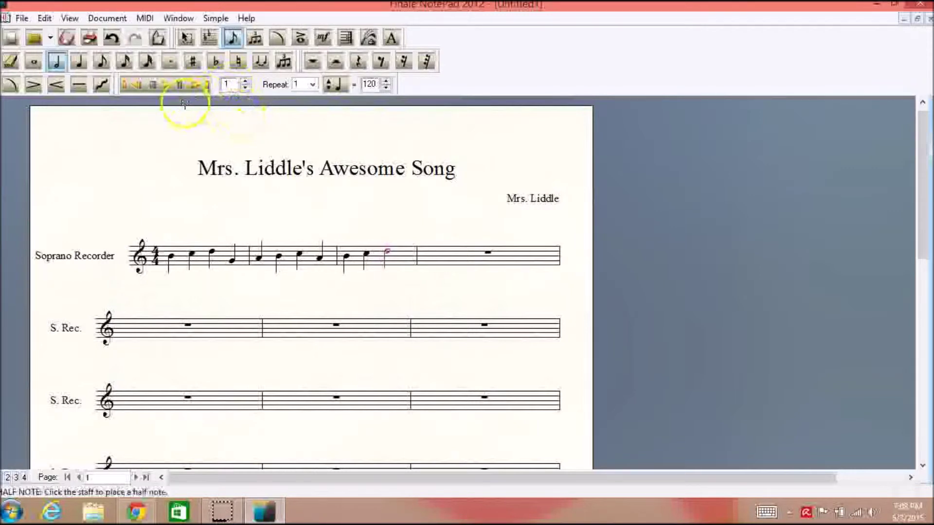
# Play back the entered melody from measure 1 and stop the playback
pyautogui.click(165, 84)
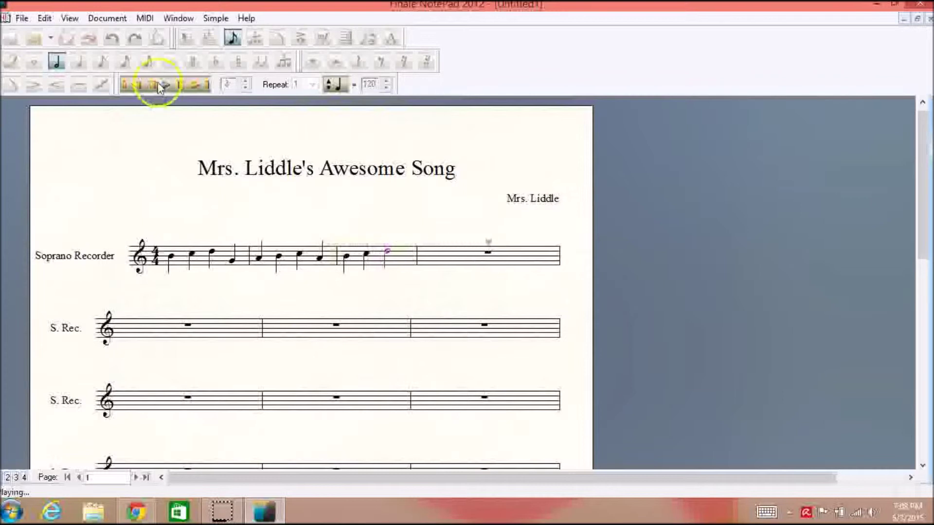
pyautogui.click(155, 84)
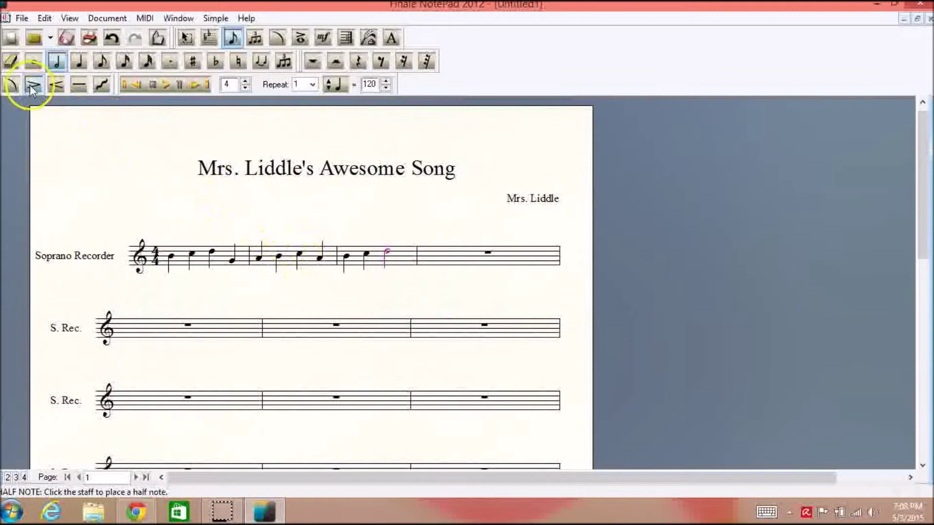
# Erase the fourth-beat quarter note in the second measure and turn the third-beat C into a half note
pyautogui.click(16, 64)
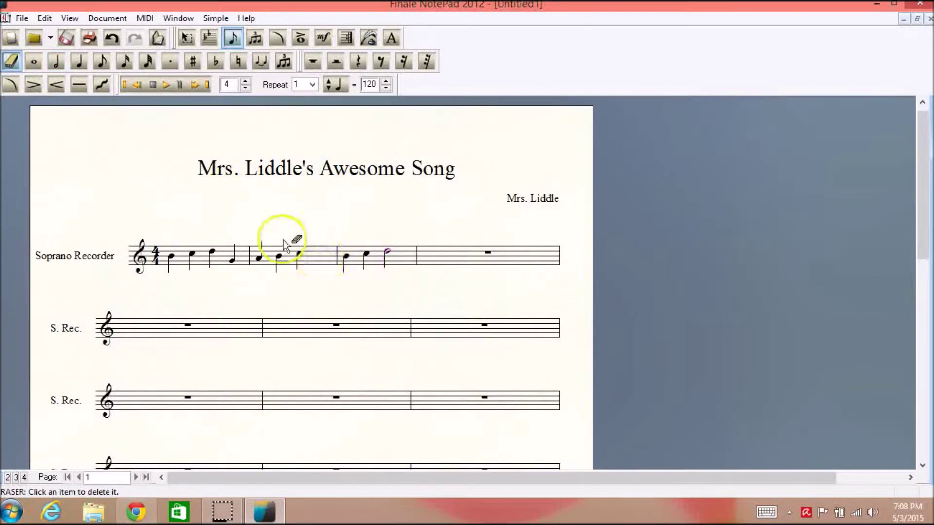
pyautogui.click(56, 62)
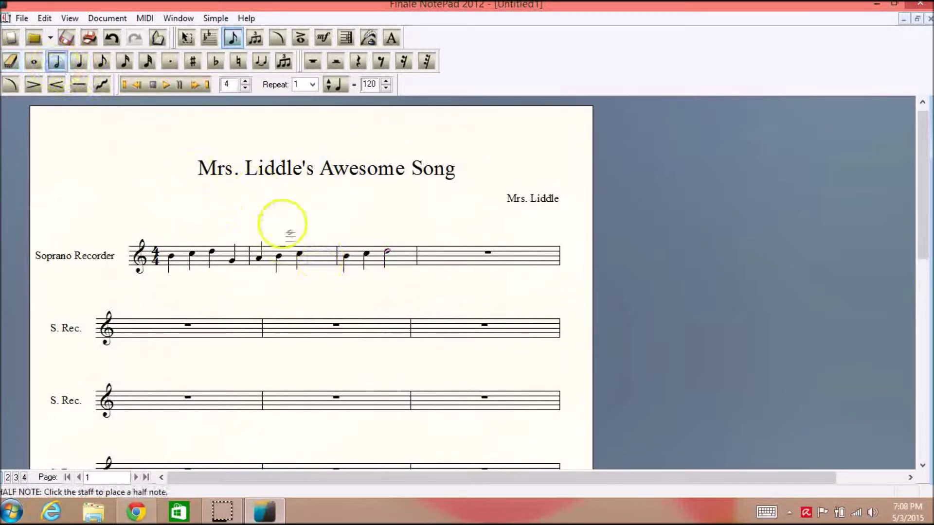
pyautogui.click(299, 253)
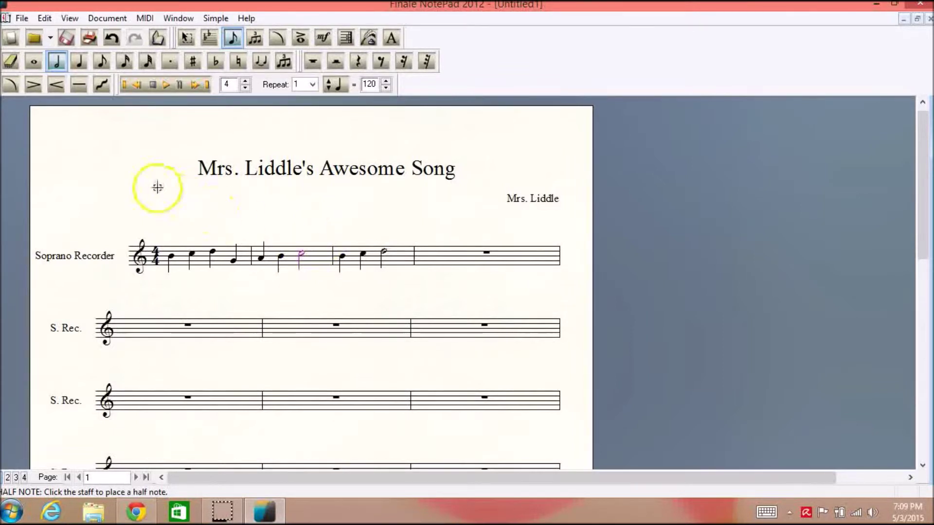
# Save the score under its existing file name, LiddleSong
pyautogui.click(22, 19)
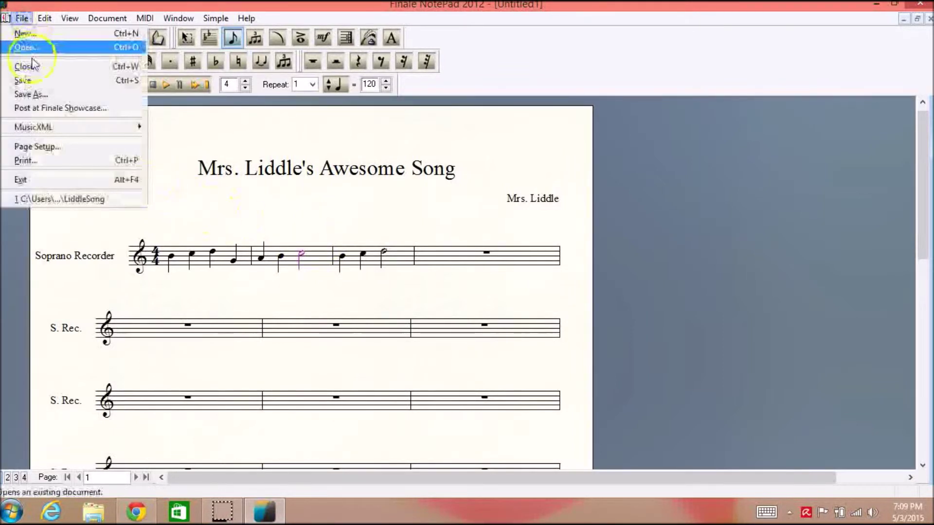
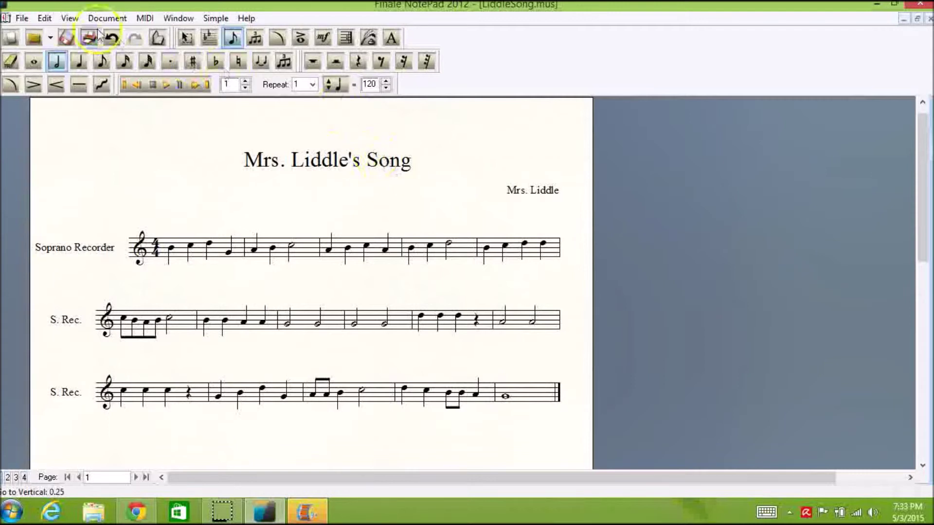
pyautogui.click(23, 22)
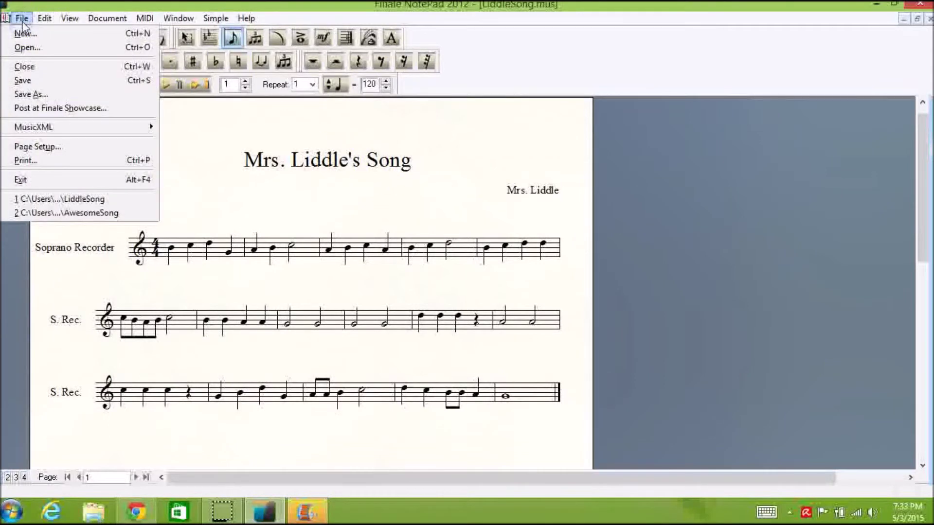
pyautogui.click(22, 83)
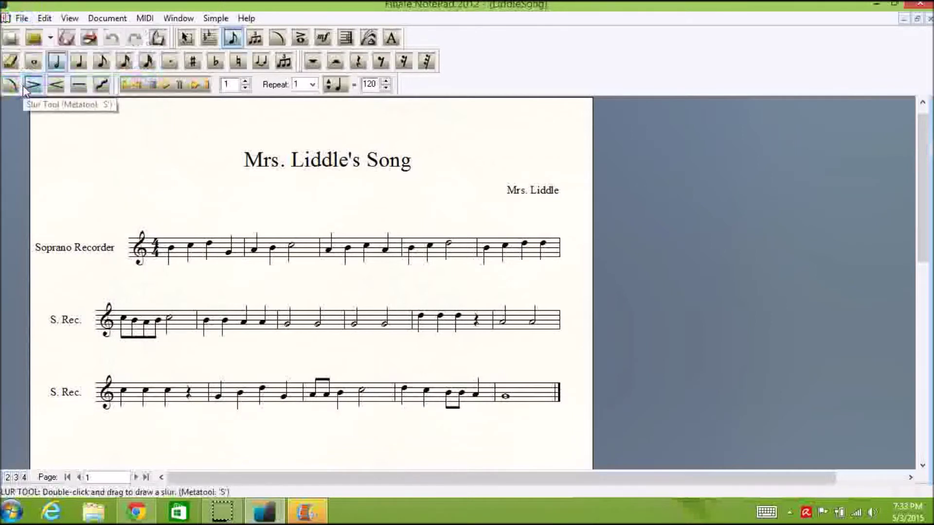
# Check the Save As options for the LiddleSong score and close them without saving a copy
pyautogui.click(22, 34)
pyautogui.click(21, 18)
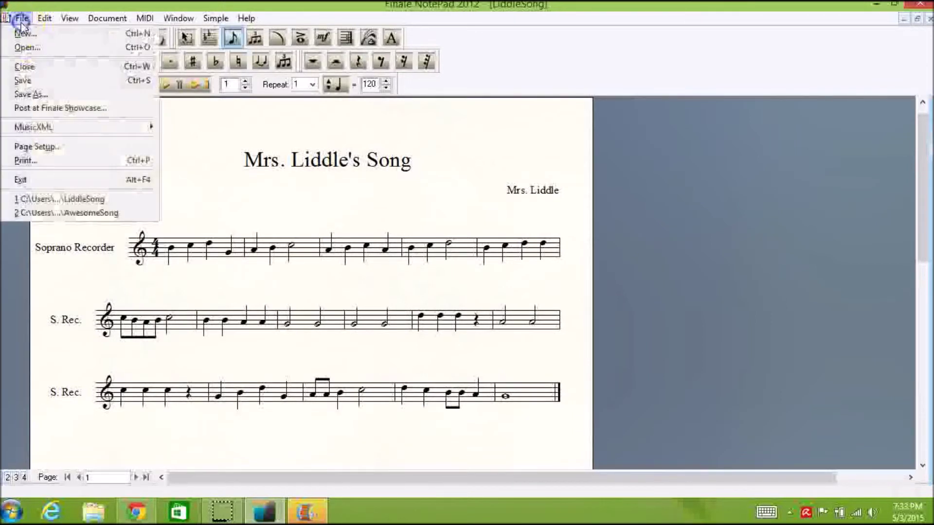
pyautogui.click(22, 93)
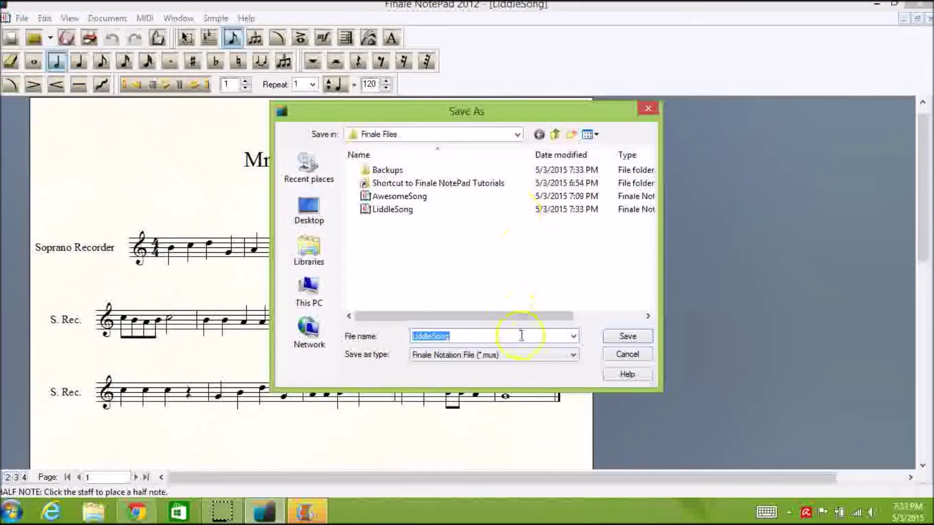
pyautogui.click(655, 106)
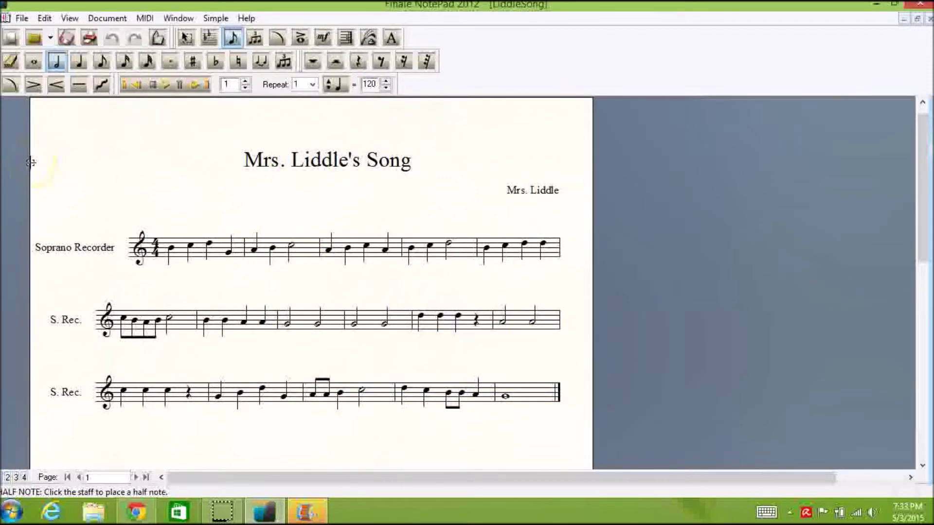
# Print the whole score with PDFCreator as the printer, using Letter paper in portrait orientation
pyautogui.click(23, 19)
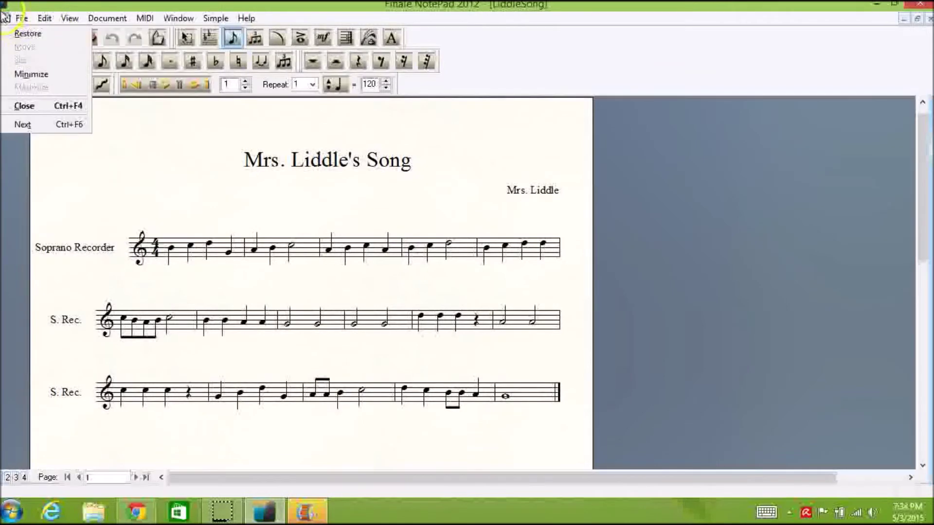
pyautogui.click(25, 160)
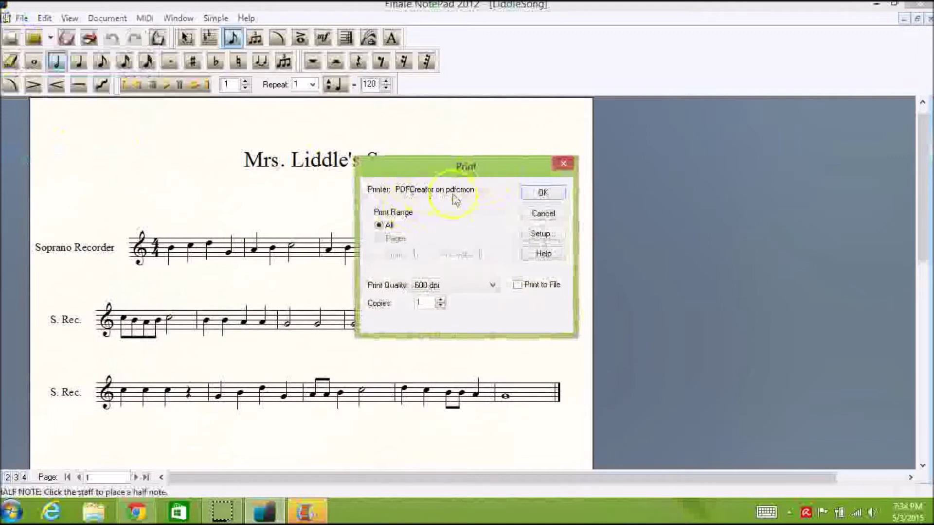
pyautogui.click(541, 234)
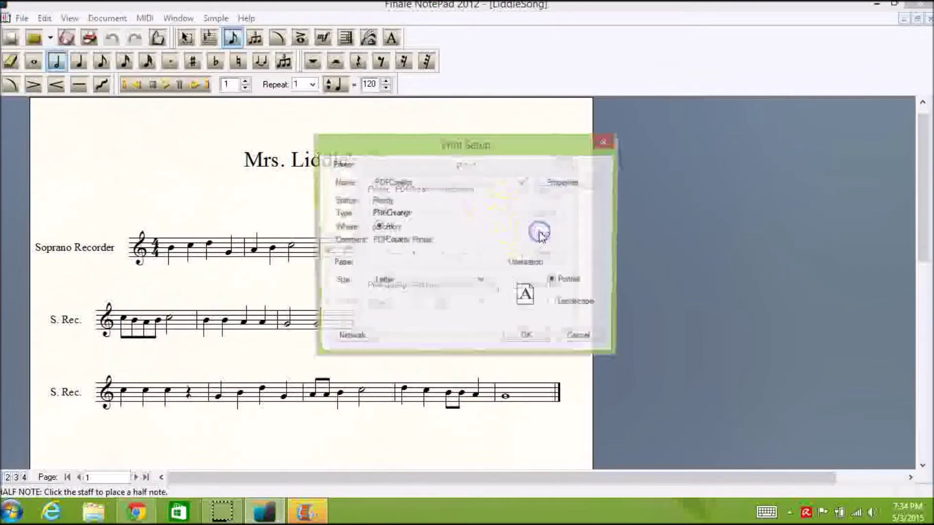
pyautogui.click(452, 182)
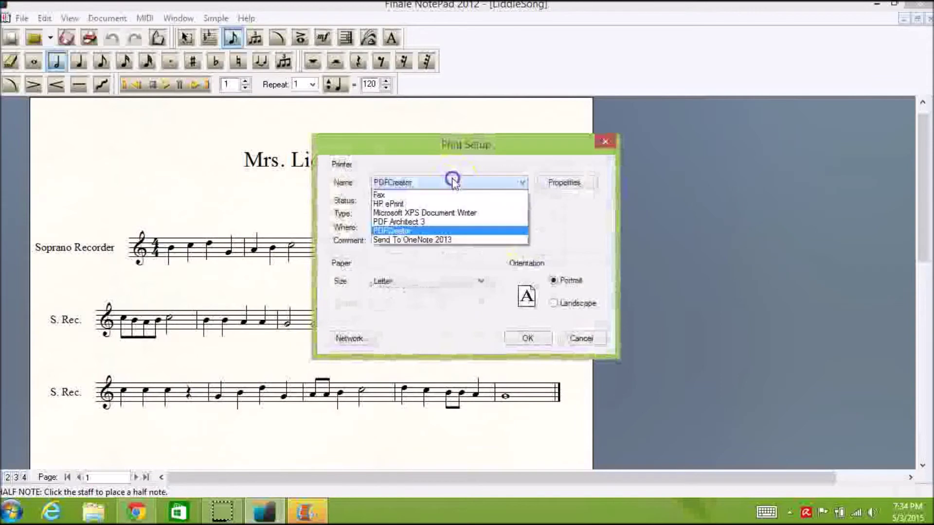
pyautogui.click(419, 231)
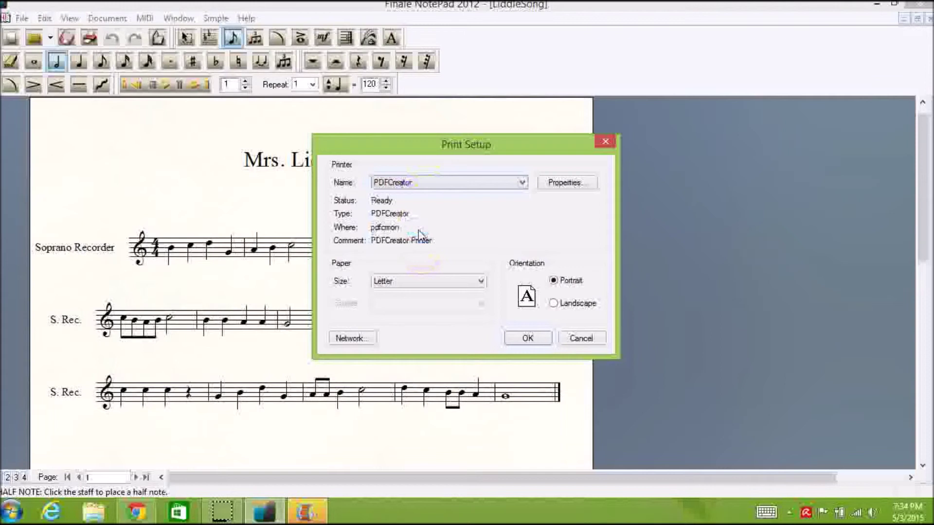
pyautogui.click(531, 339)
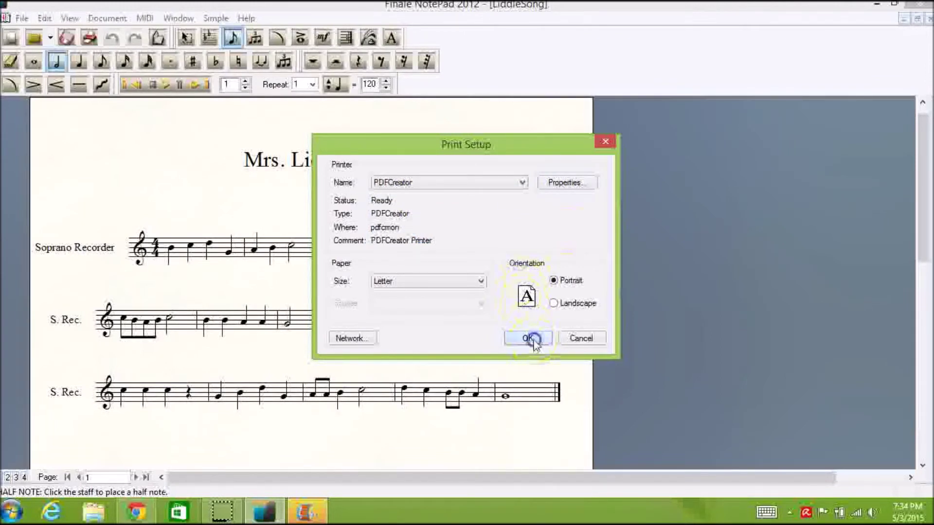
pyautogui.click(543, 195)
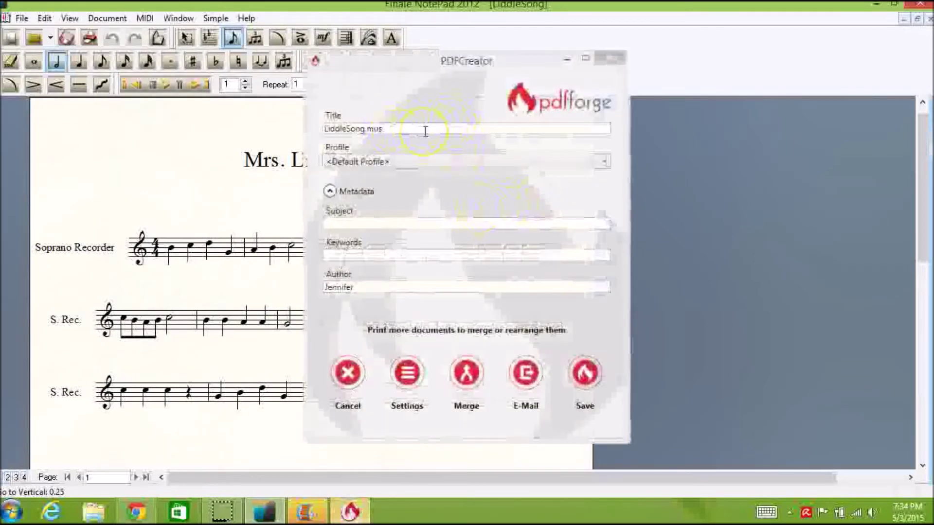
# Bring up the destination choice for saving the LiddleSong PDF and cancel the save
pyautogui.click(586, 377)
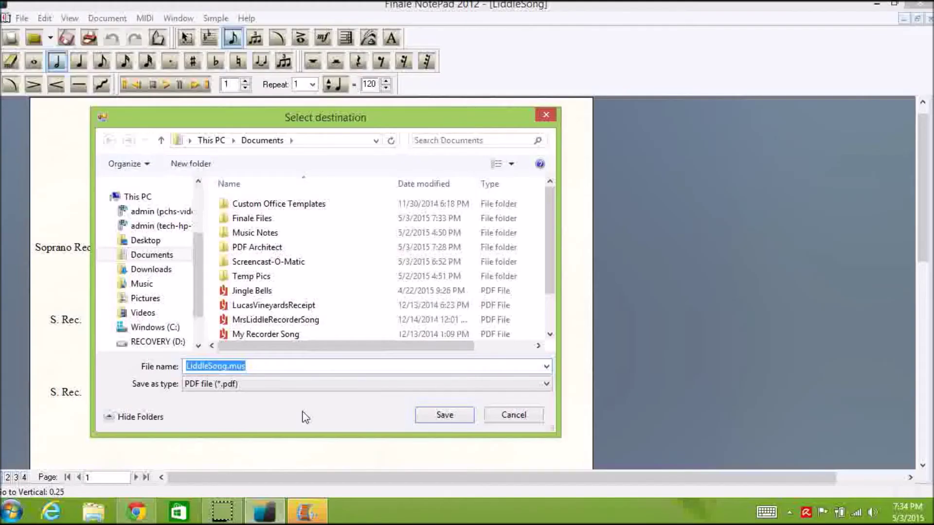
pyautogui.click(512, 415)
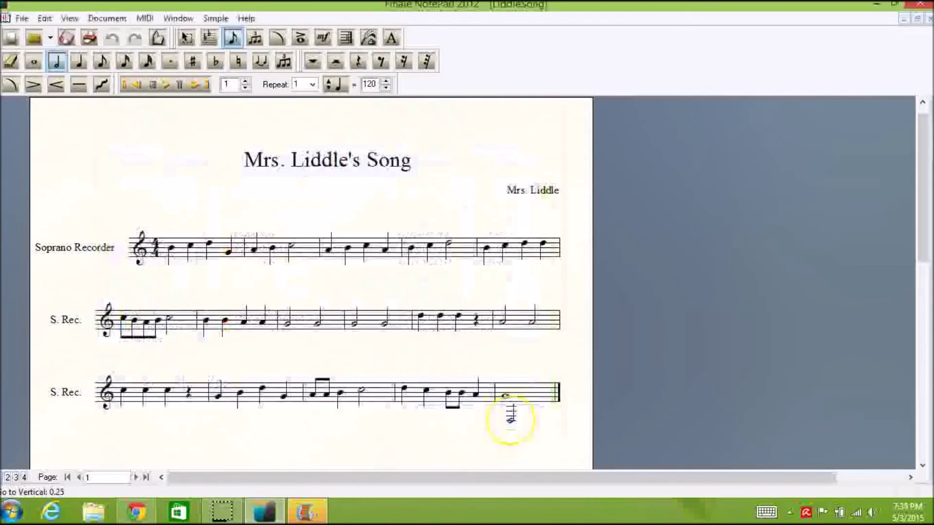
pyautogui.click(694, 273)
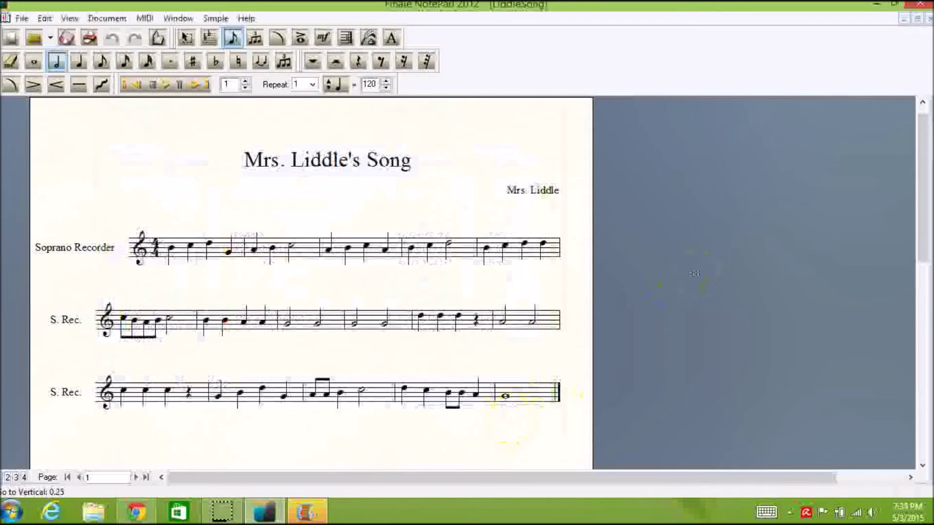